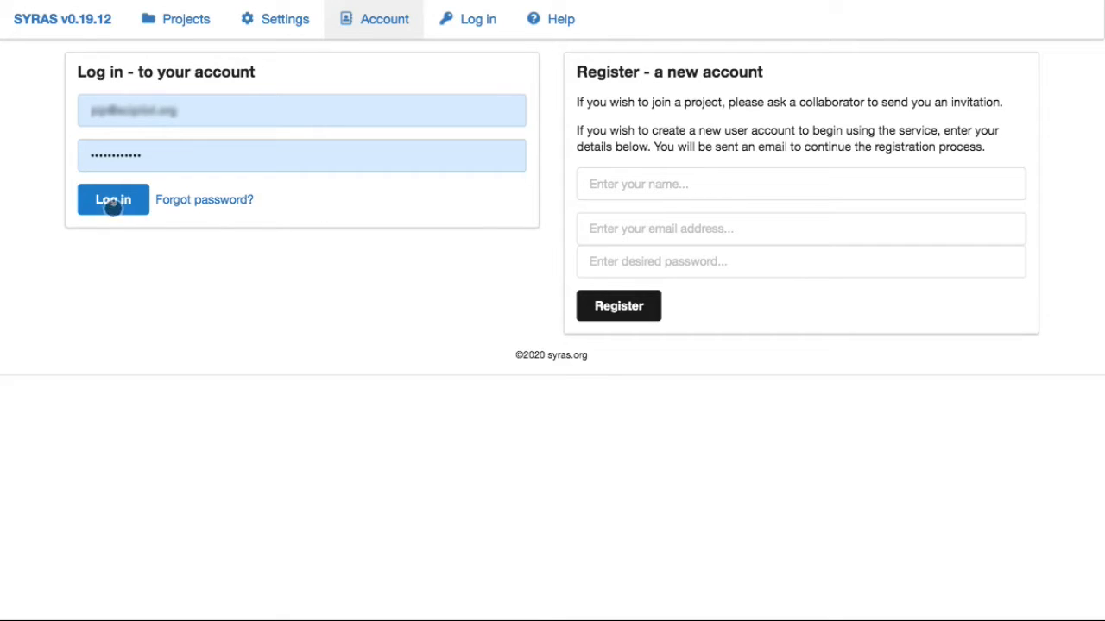
# Sign in to the SYRAS account, resubmitting the login to reach the empty Projects page.
pyautogui.click(134, 200)
pyautogui.click(108, 197)
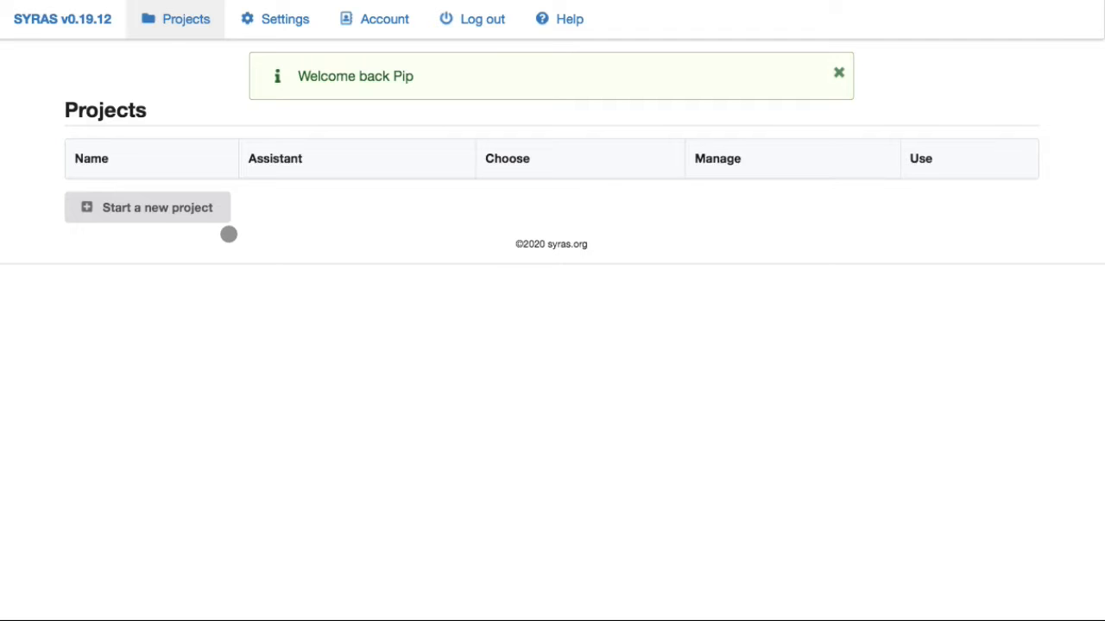
# Create a project named 'Phase one review', fixing the typo in the name, and open it.
pyautogui.click(145, 208)
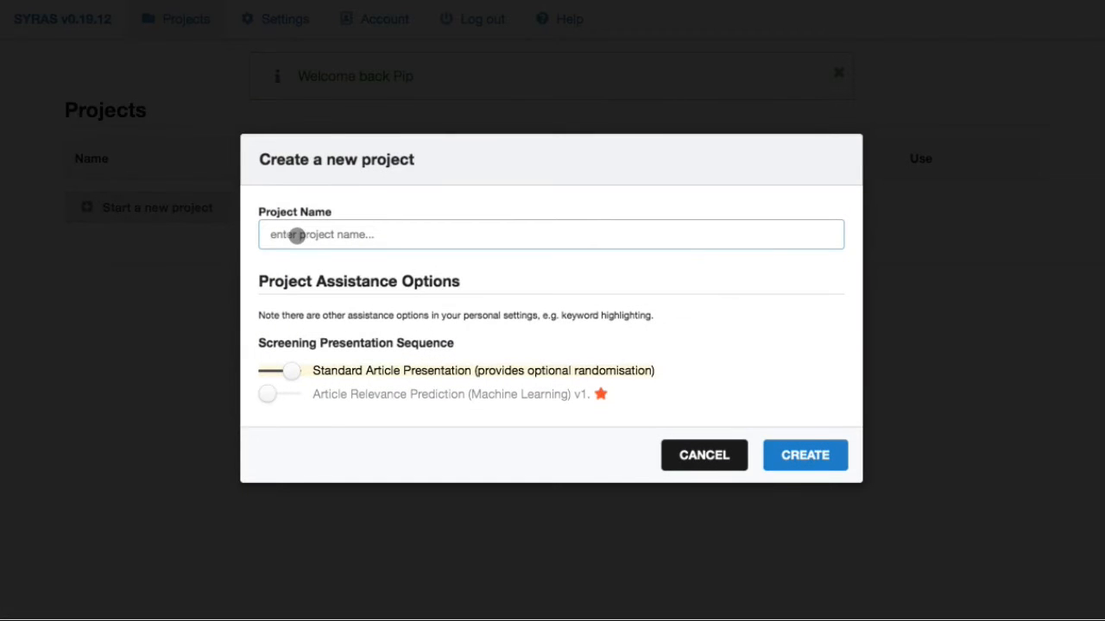
pyautogui.write('Phase ')
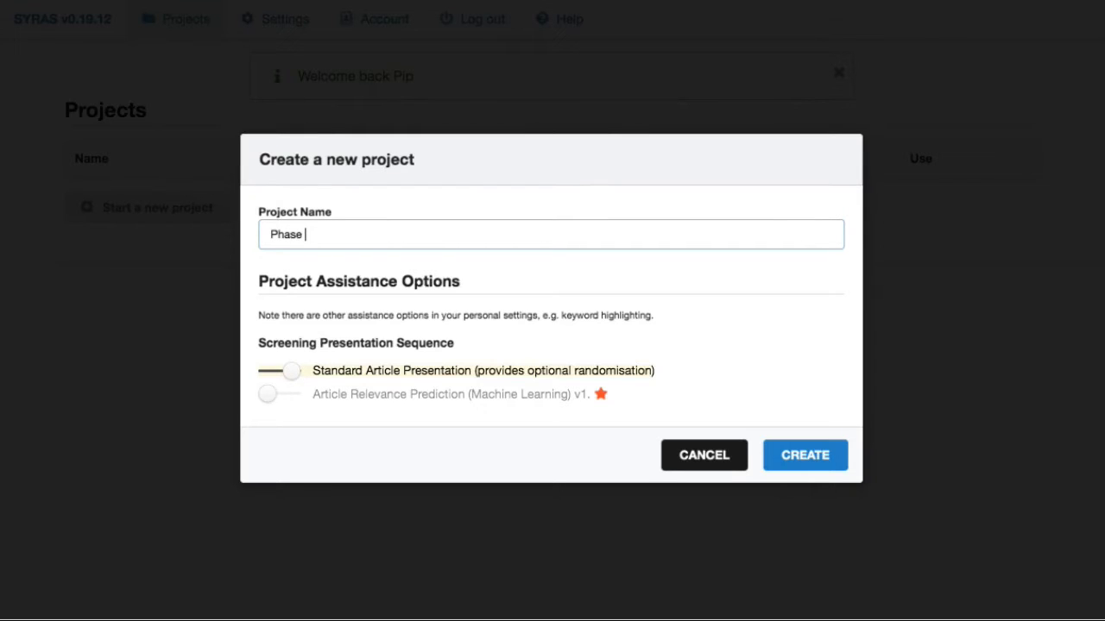
pyautogui.write('one reviews')
pyautogui.press('BackSpace')
pyautogui.press('BackSpace')
pyautogui.press('BackSpace')
pyautogui.press('BackSpace')
pyautogui.write('iew')
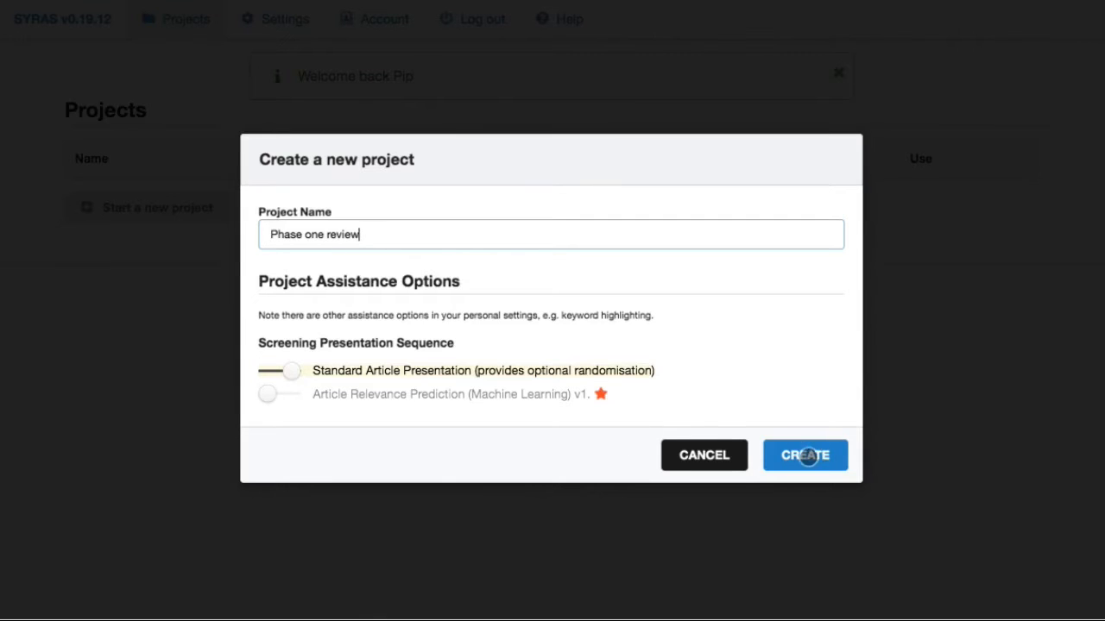
pyautogui.click(809, 454)
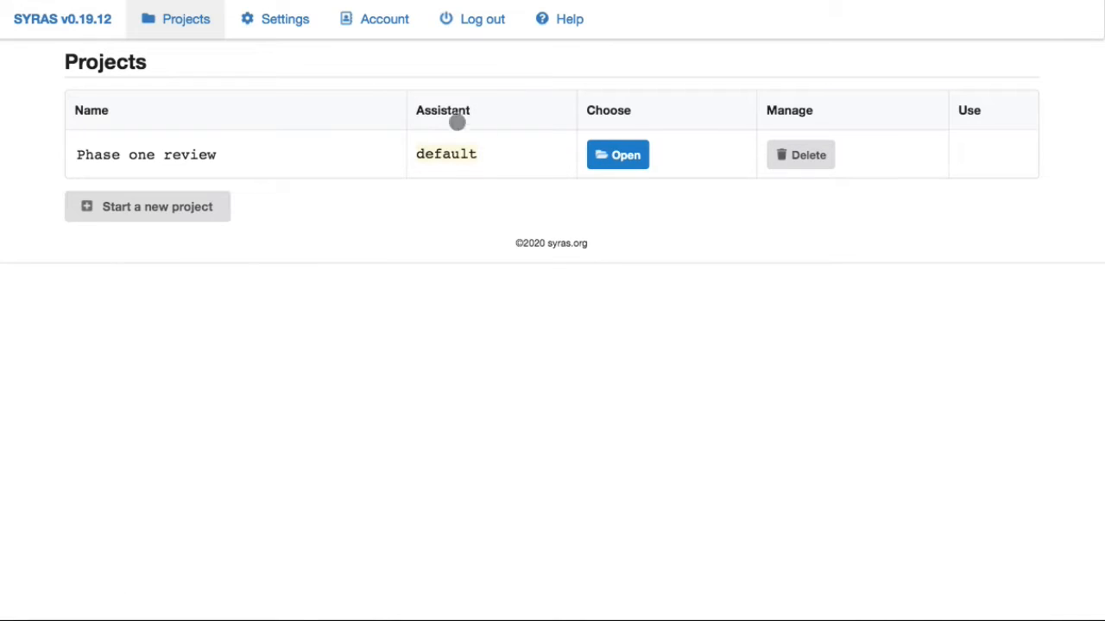
pyautogui.click(618, 155)
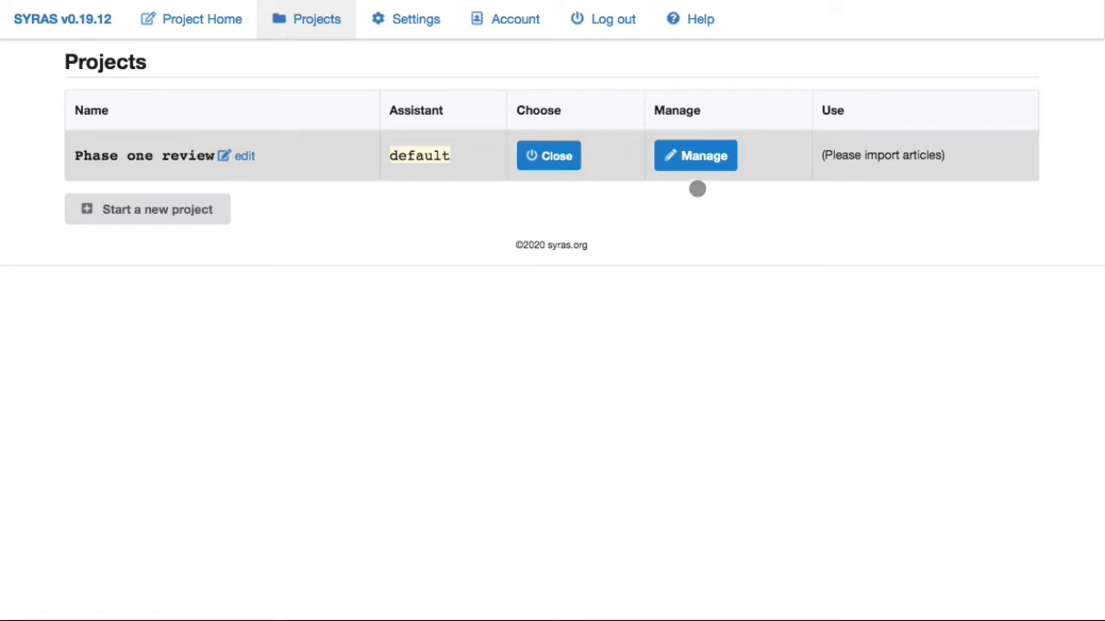
# Open the Manage page of the Phase one review project.
pyautogui.click(698, 155)
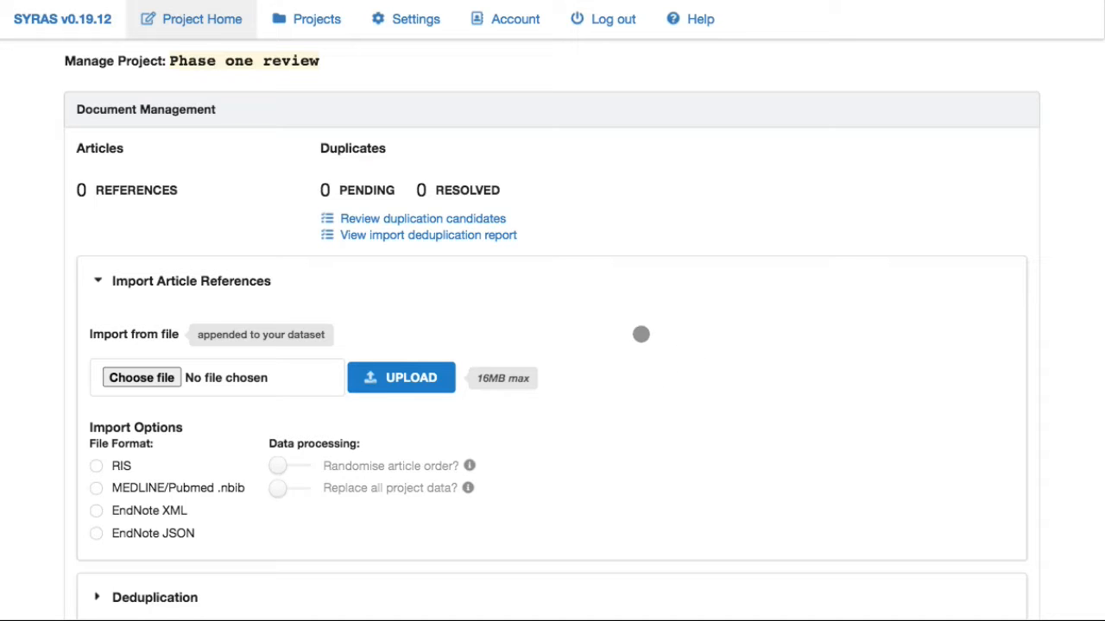
pyautogui.scroll(-10, 651, 443)
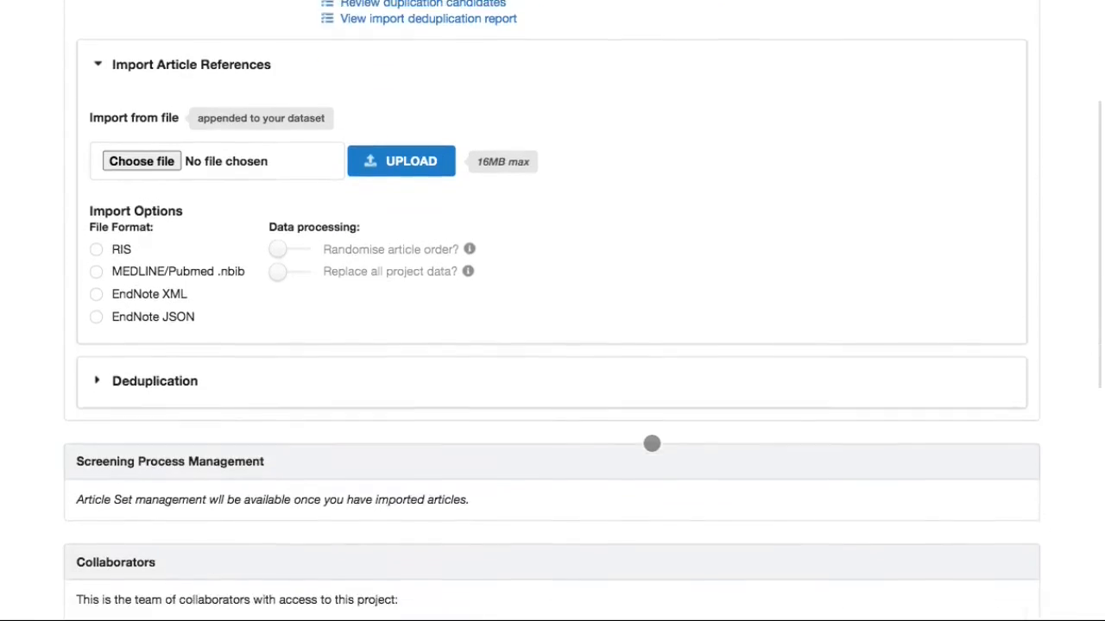
pyautogui.scroll(10, 651, 443)
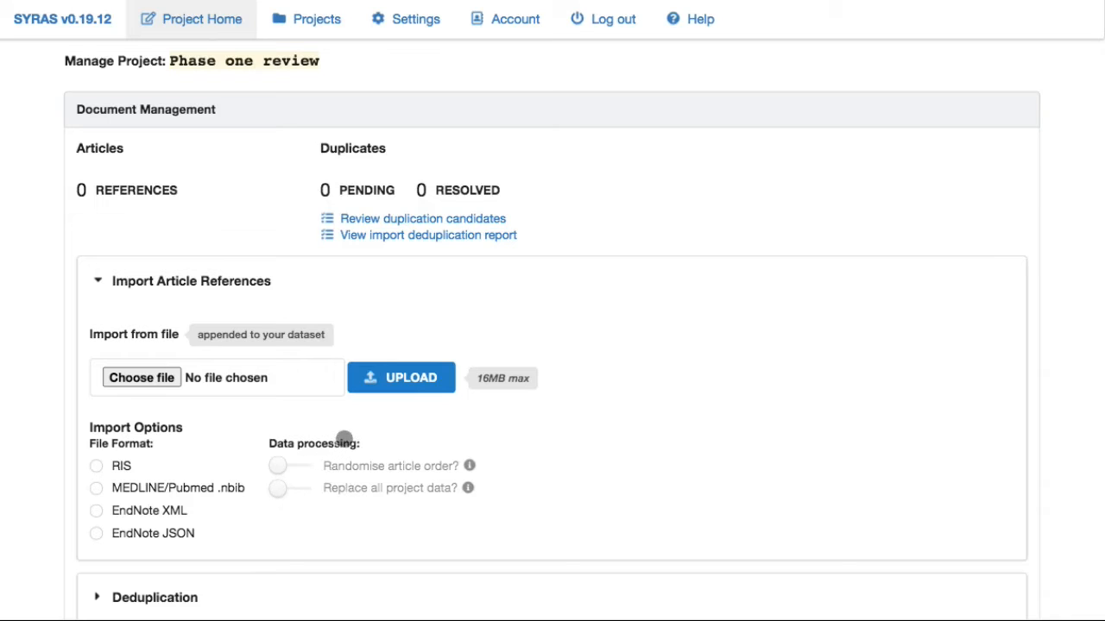
# Select pubmed(457).xml, set the format to EndNote XML, and upload it.
pyautogui.click(222, 380)
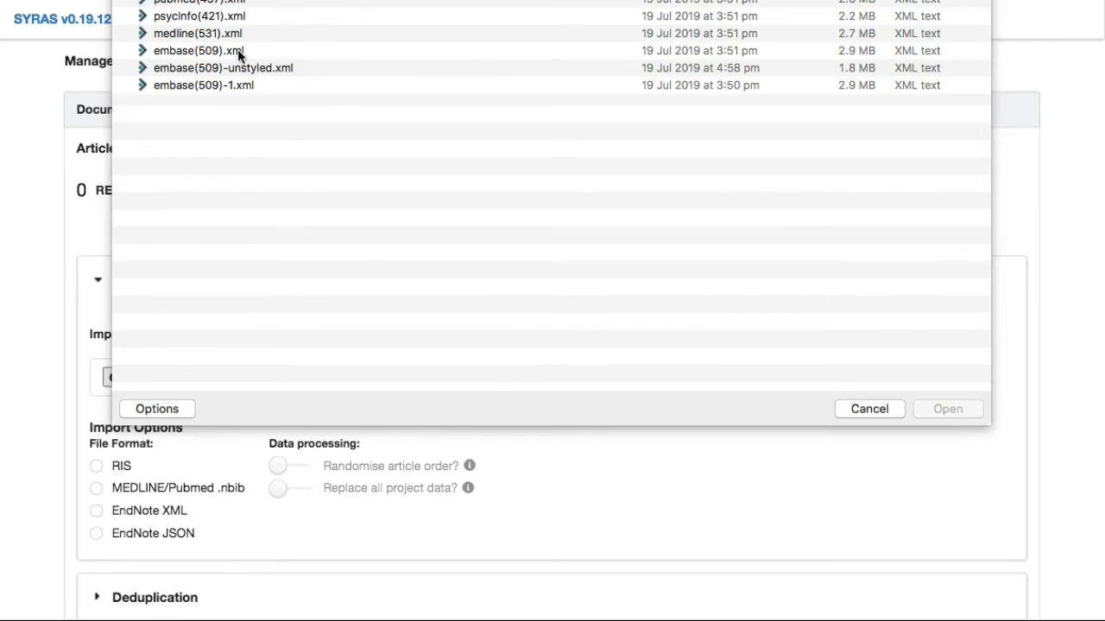
pyautogui.click(183, 3)
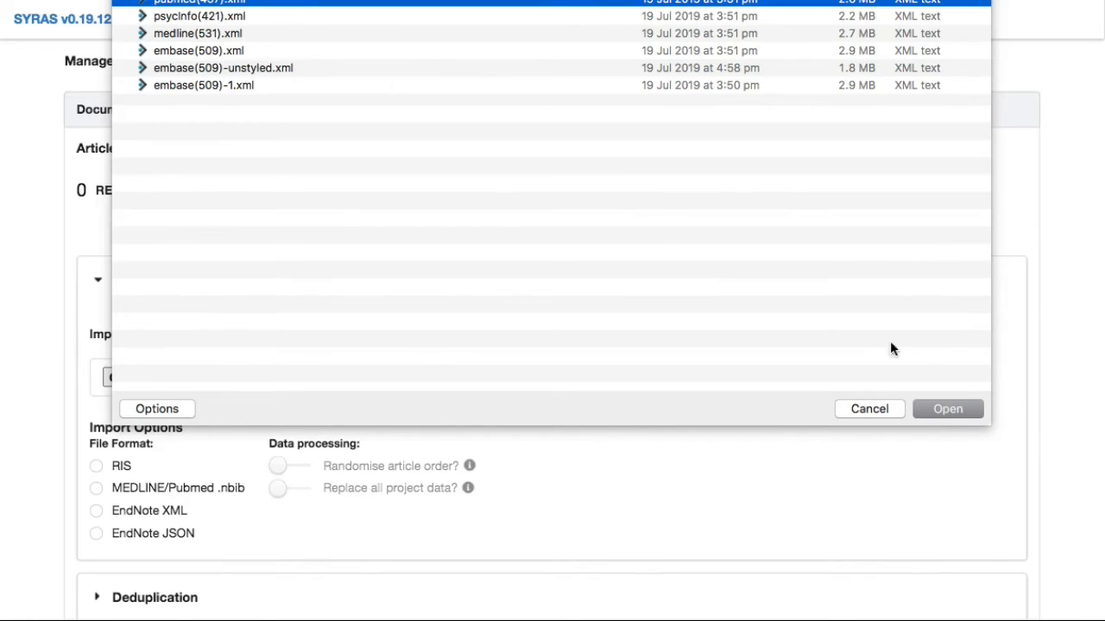
pyautogui.click(945, 410)
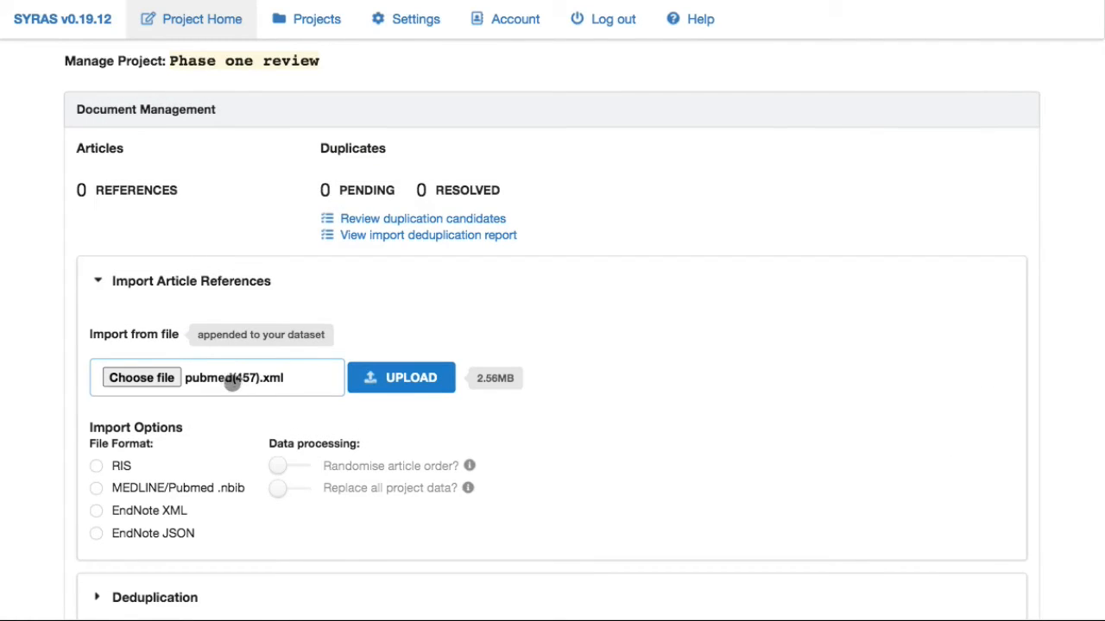
pyautogui.click(396, 378)
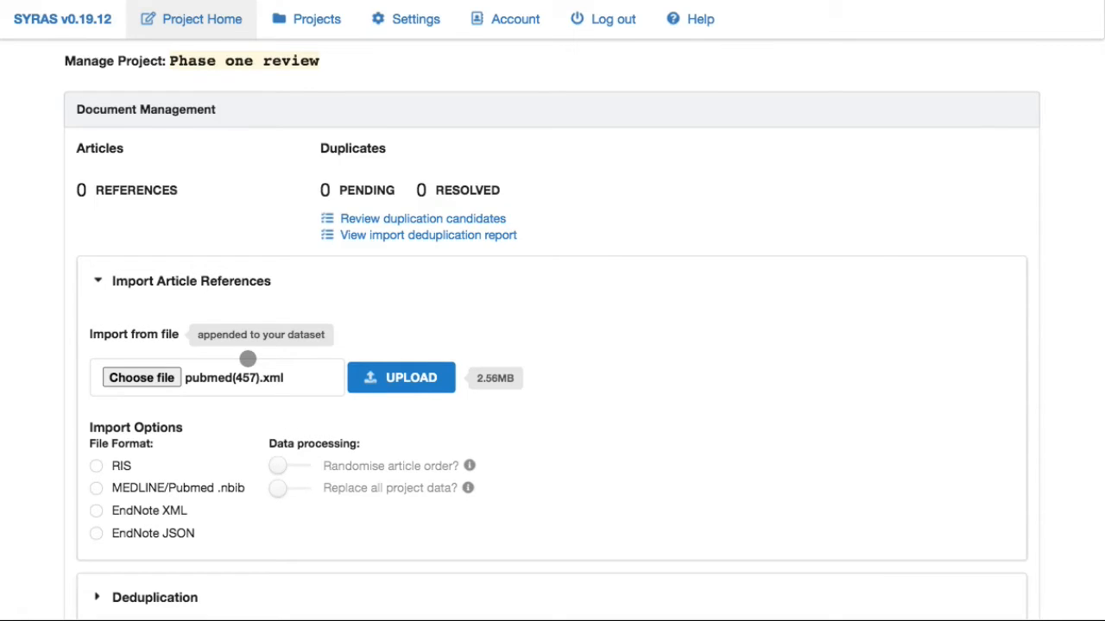
pyautogui.click(139, 511)
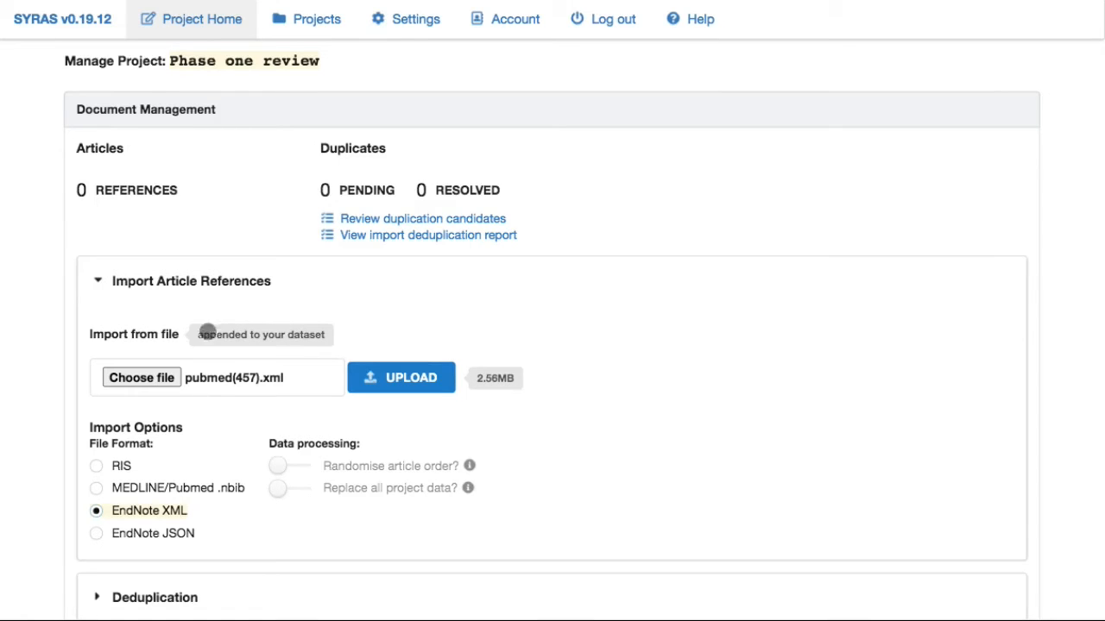
pyautogui.click(403, 381)
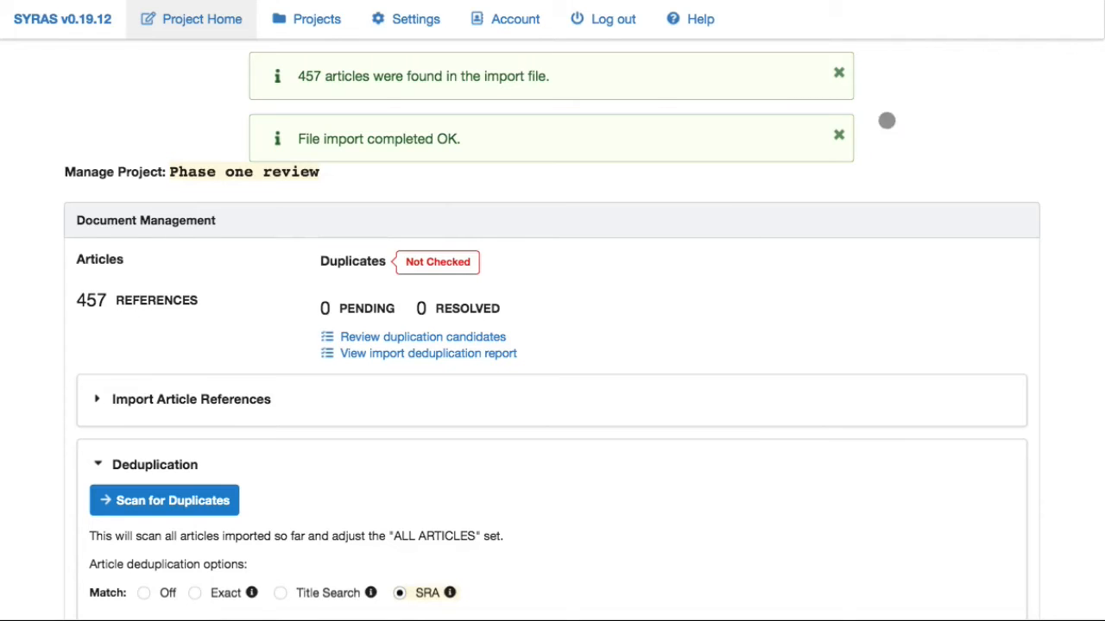
# Dismiss the 'import completed' and 'articles found' notices after the 457 references load.
pyautogui.click(842, 136)
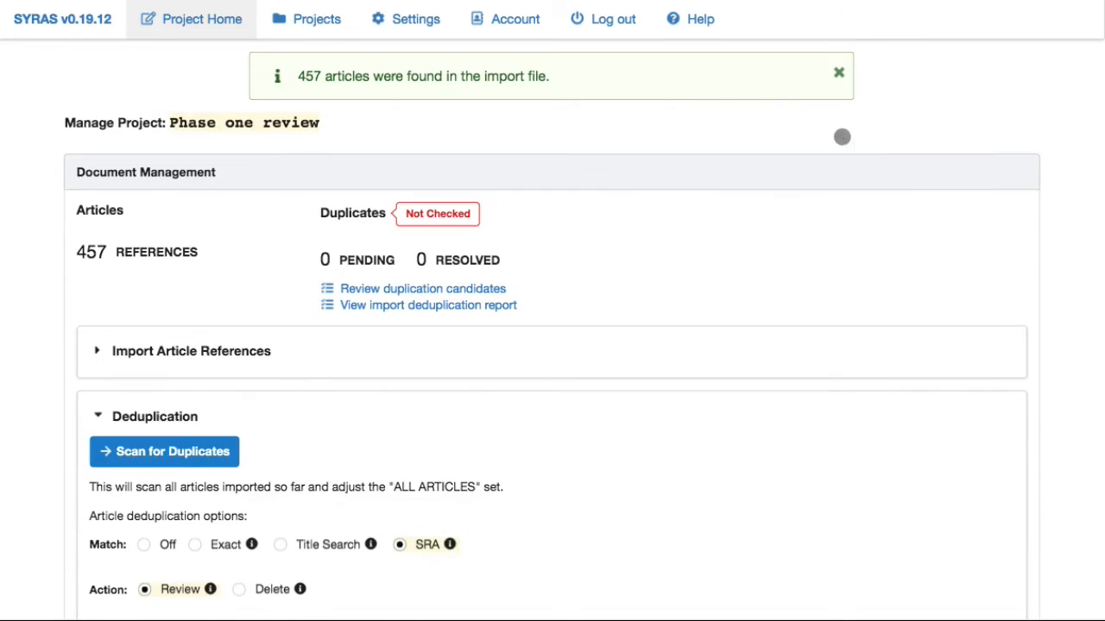
pyautogui.click(838, 73)
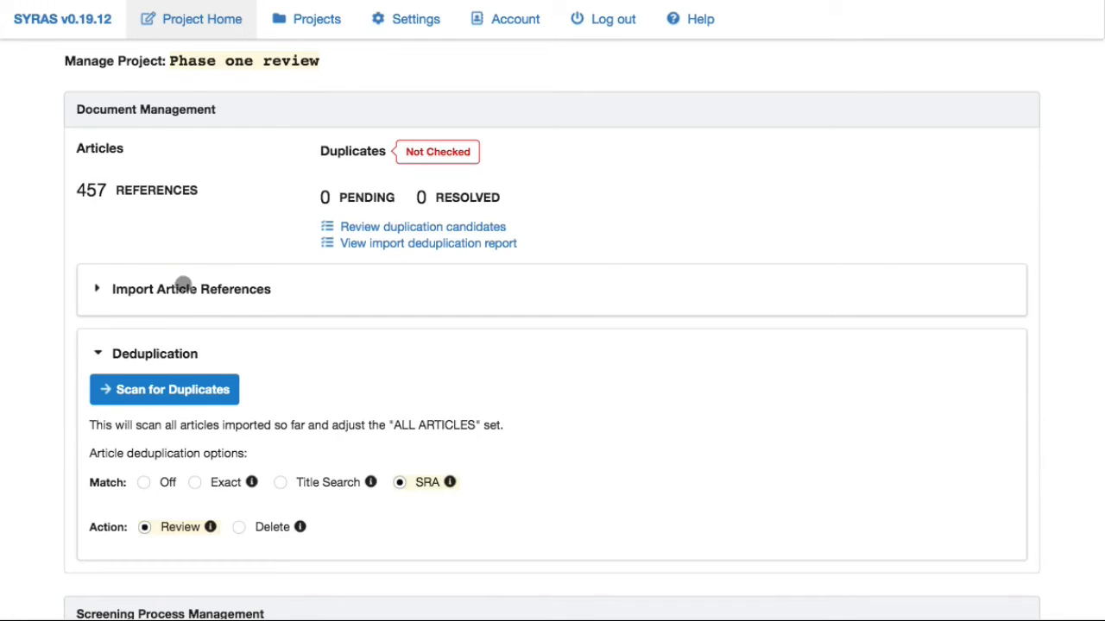
# Choose psycinfo(421).xml with EndNote XML format and upload it to the project.
pyautogui.click(218, 354)
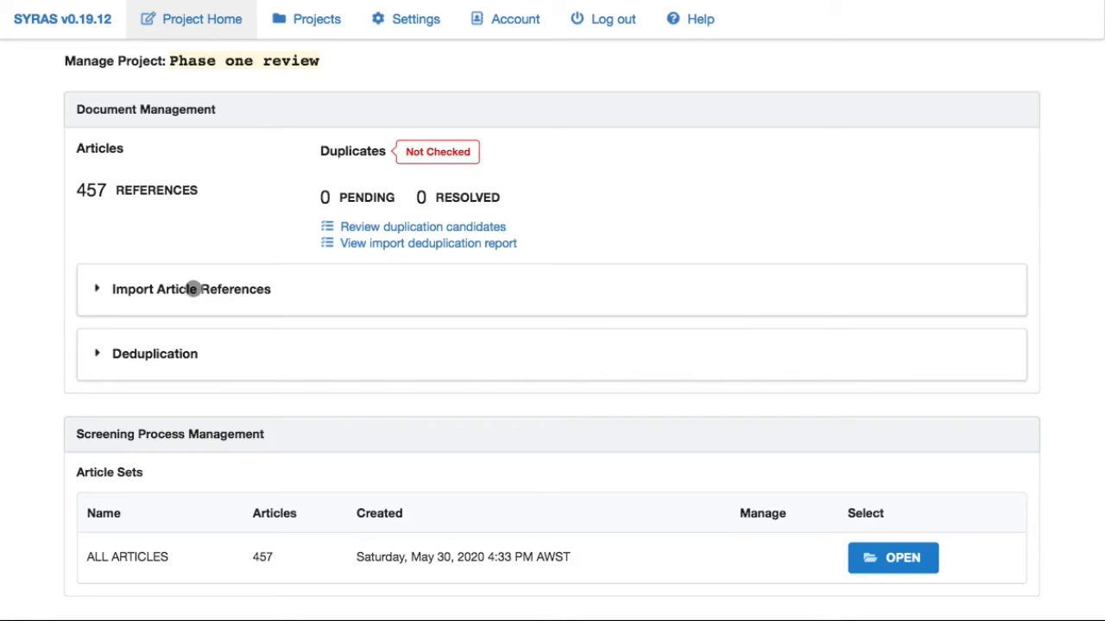
pyautogui.click(294, 291)
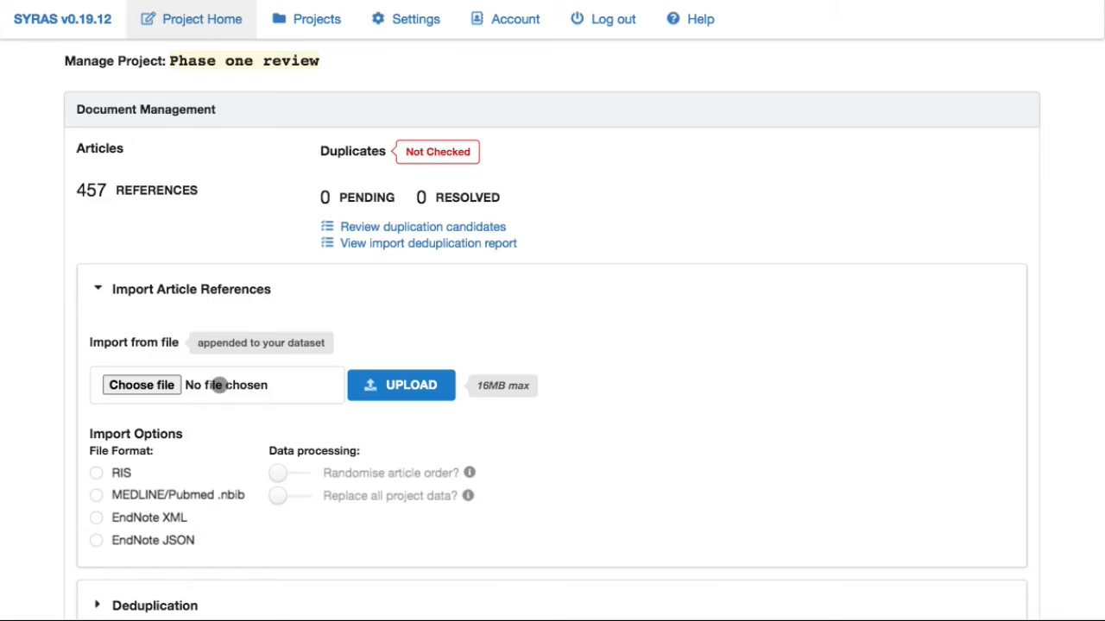
pyautogui.click(218, 385)
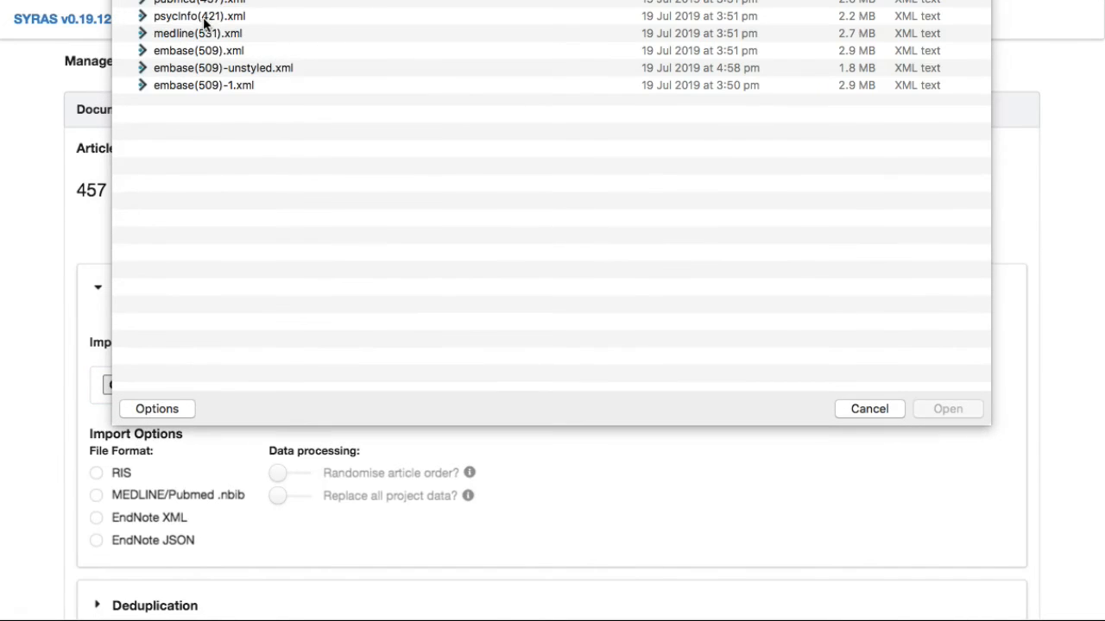
pyautogui.click(205, 19)
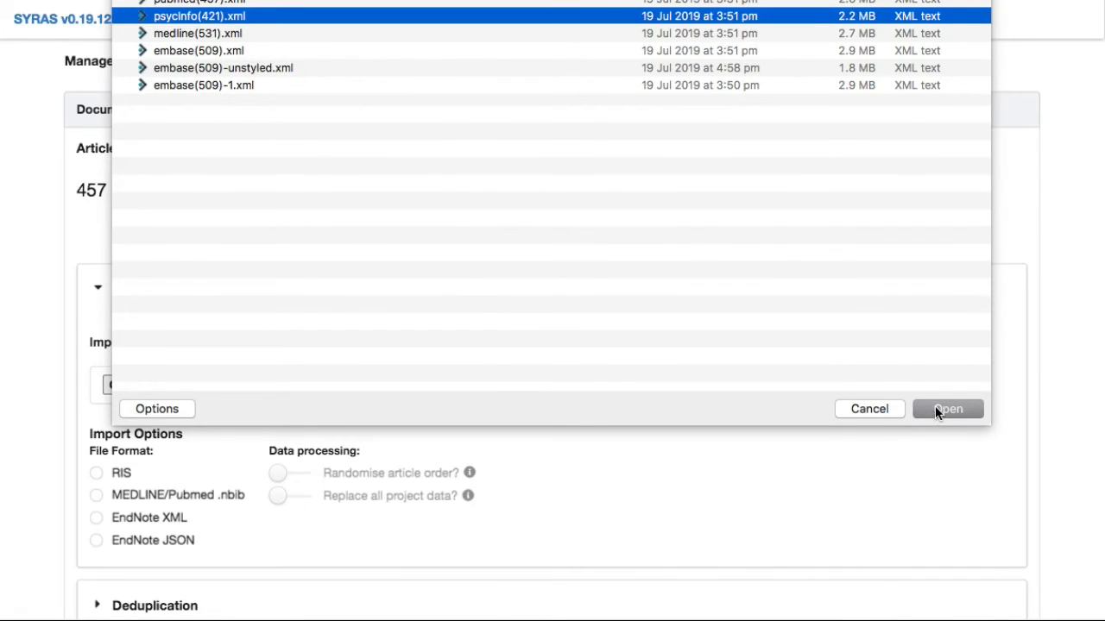
pyautogui.click(935, 407)
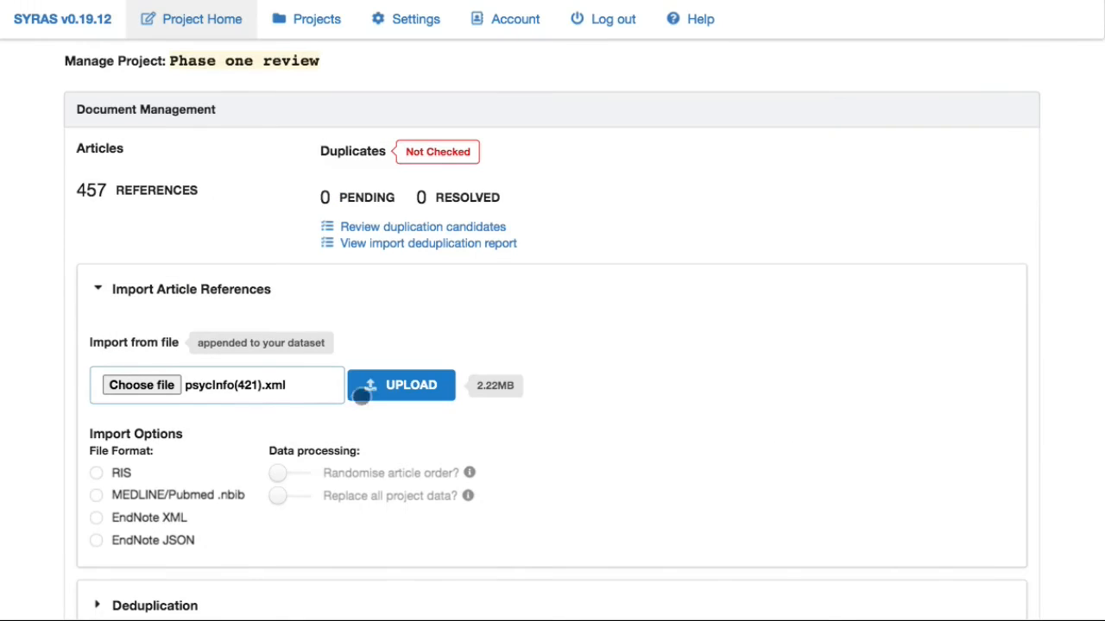
pyautogui.click(142, 518)
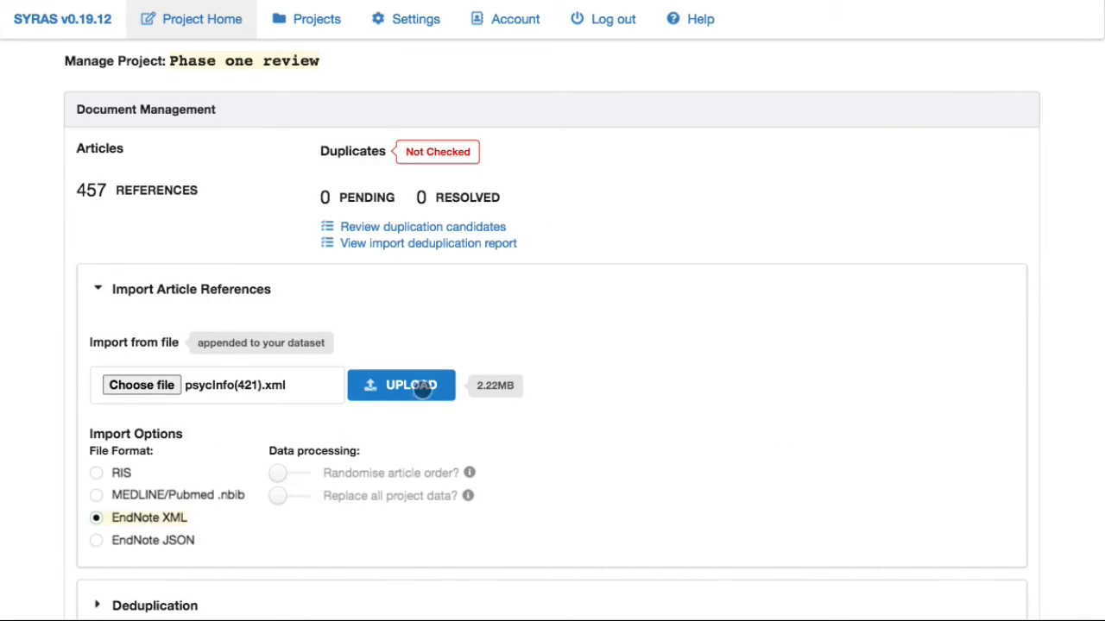
pyautogui.click(402, 385)
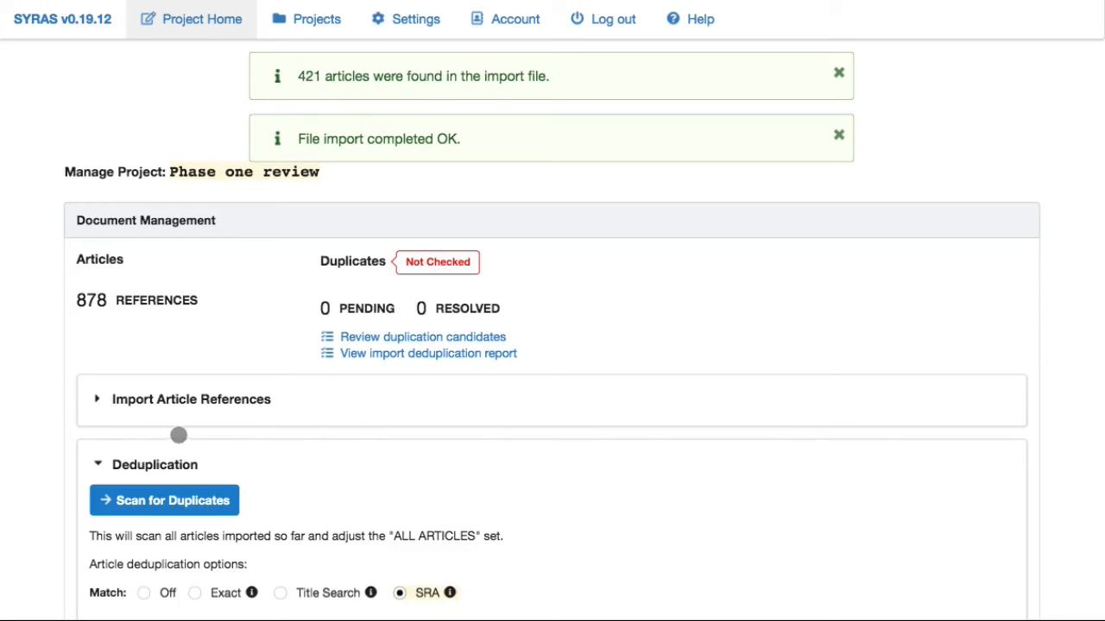
# Stage medline(531).xml as EndNote XML and upload it to the project.
pyautogui.click(226, 399)
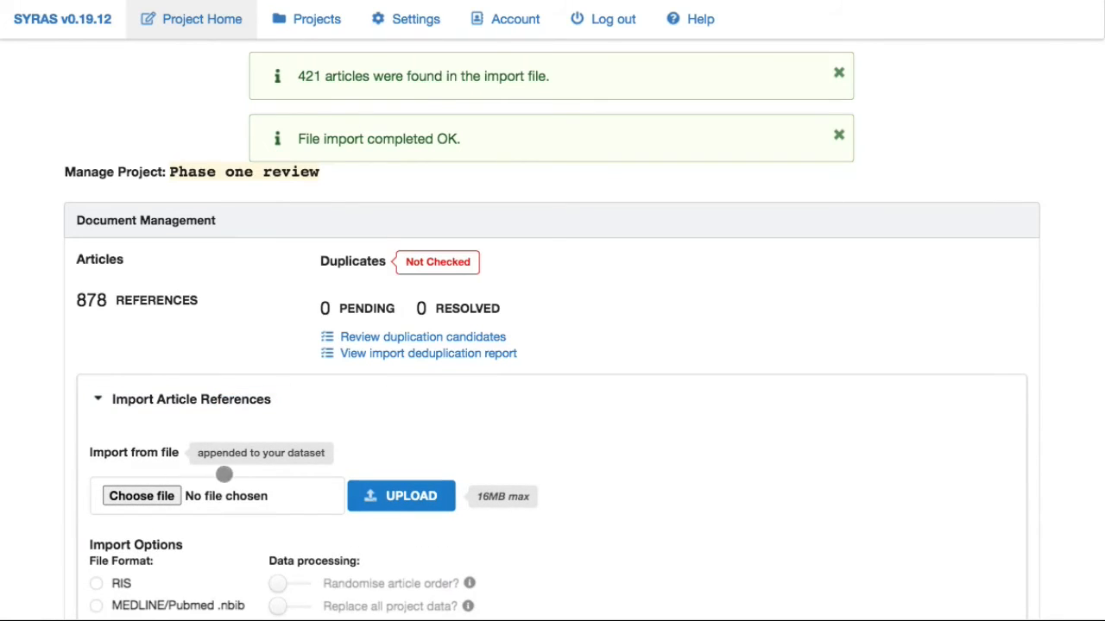
pyautogui.click(222, 498)
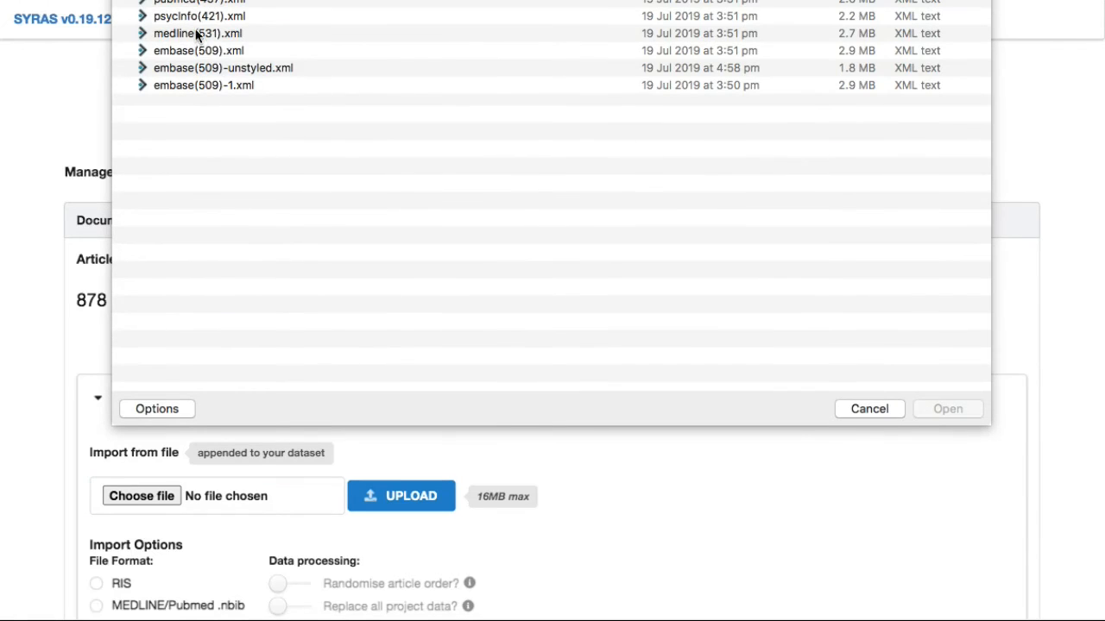
pyautogui.click(187, 36)
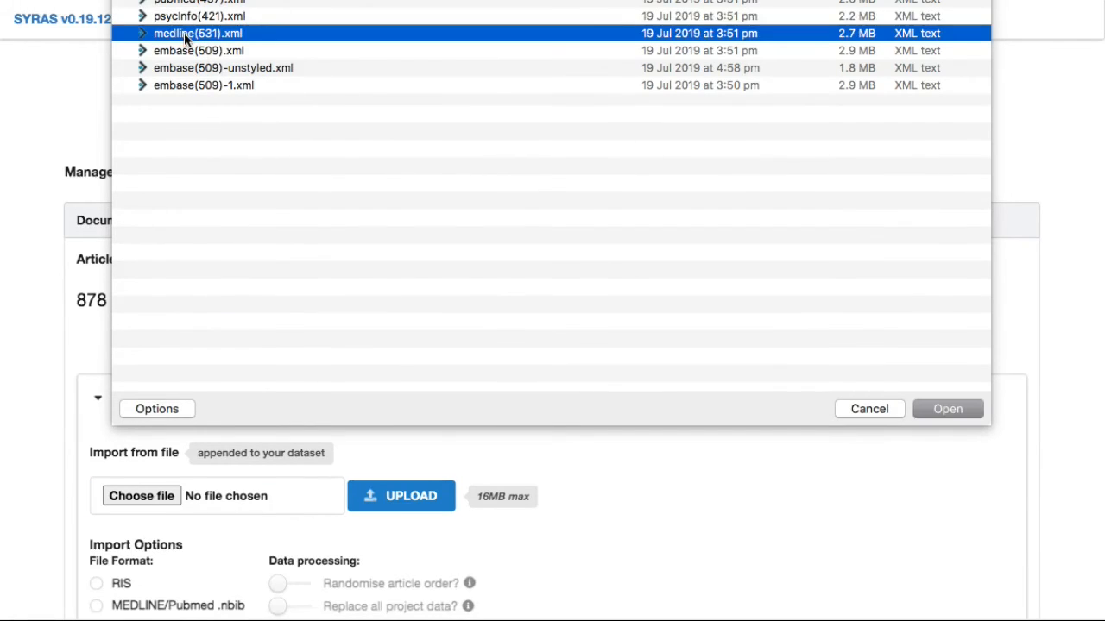
pyautogui.click(940, 410)
pyautogui.click(380, 498)
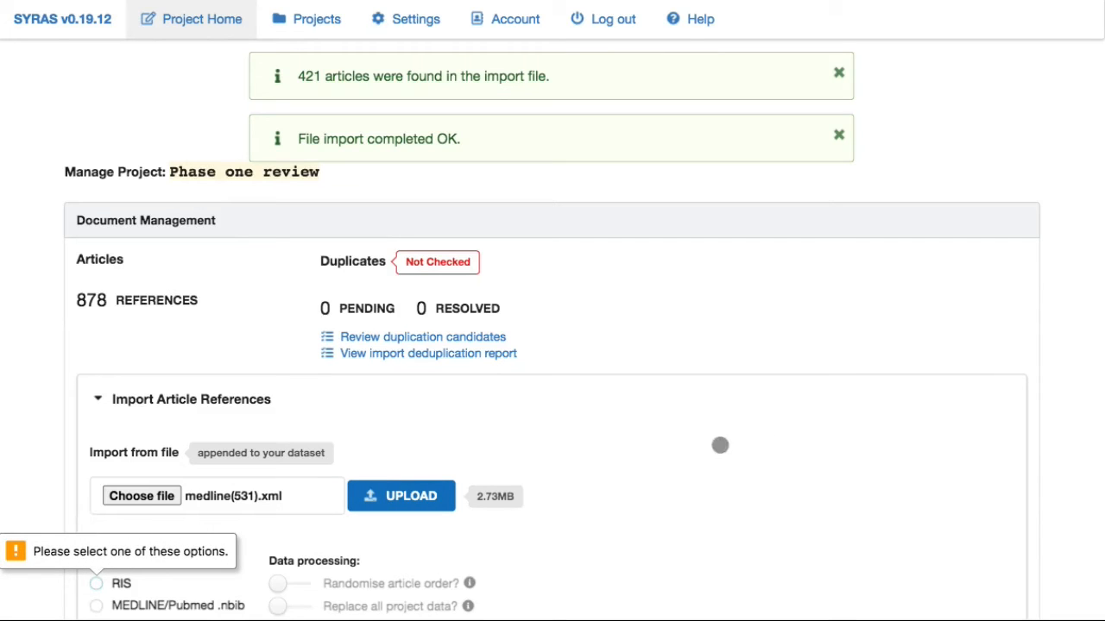
pyautogui.scroll(-3, 587, 522)
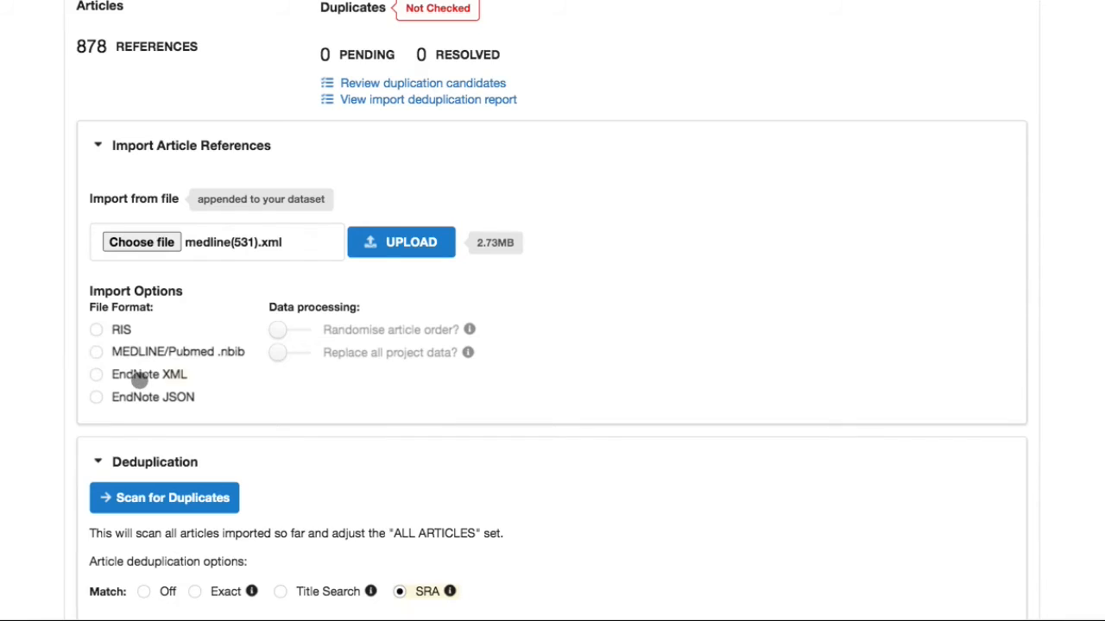
pyautogui.click(141, 377)
pyautogui.click(382, 243)
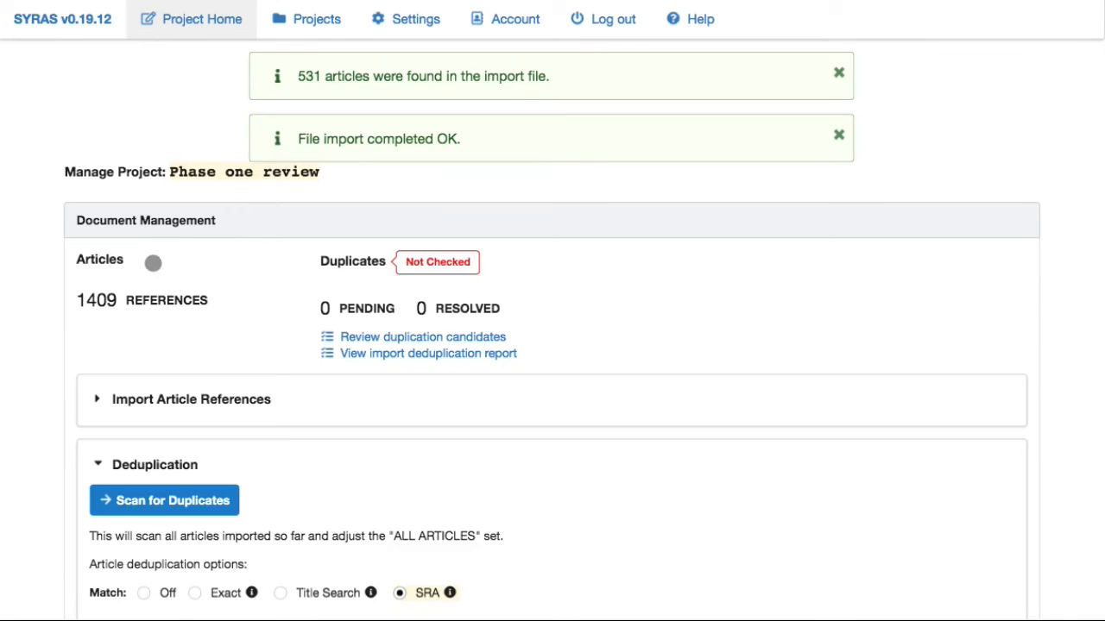
# Collapse the deduplication section and reopen the reference import section.
pyautogui.click(306, 467)
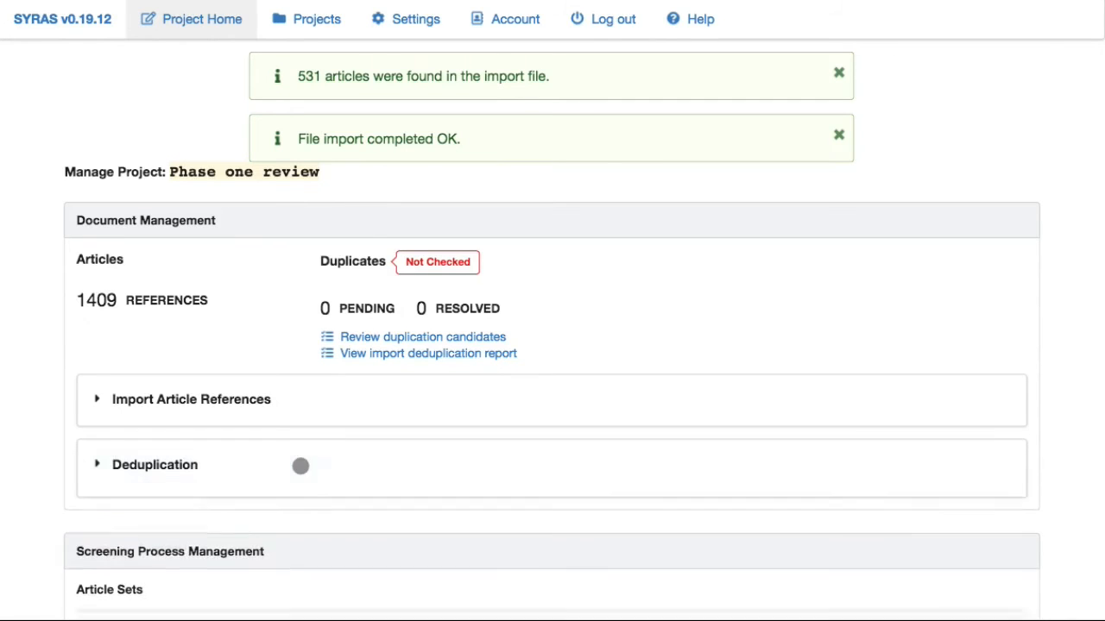
pyautogui.click(316, 404)
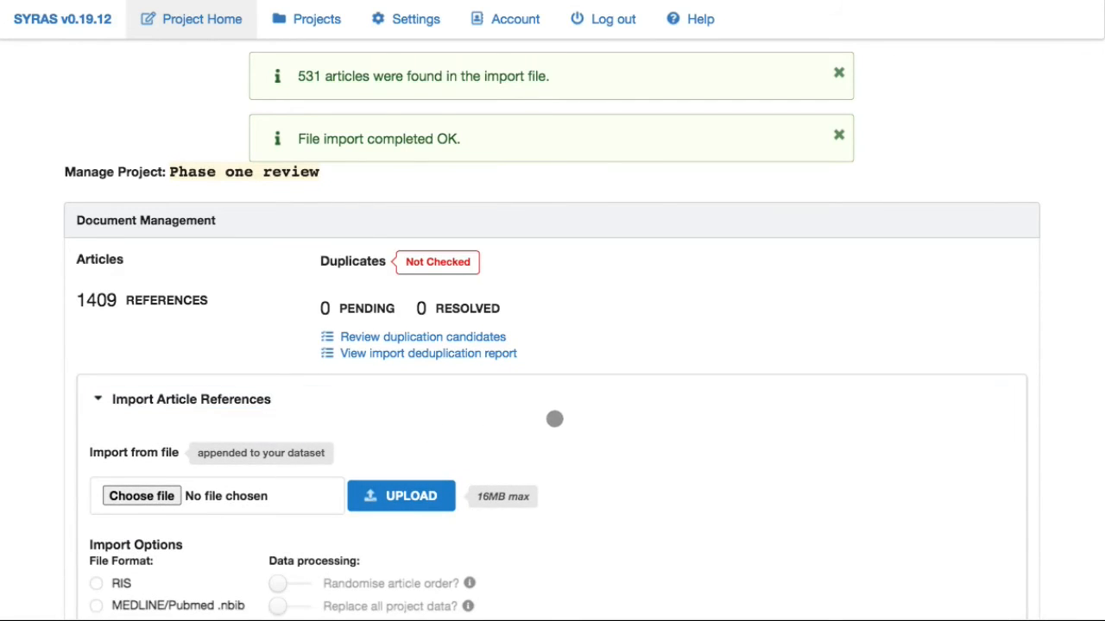
pyautogui.scroll(-4, 557, 423)
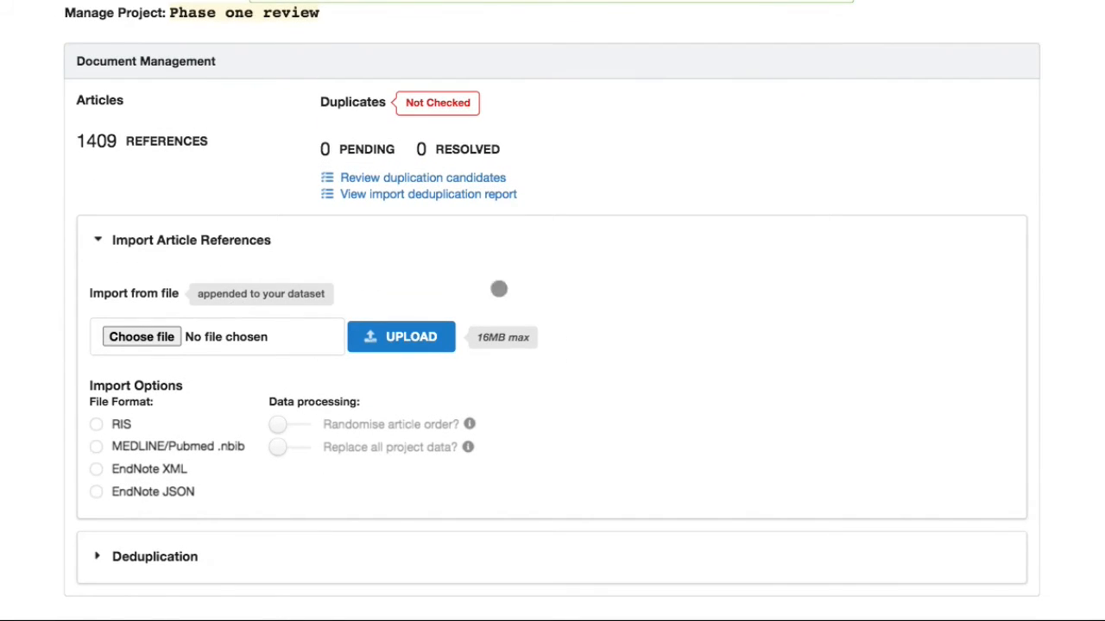
# Turn on 'Replace all project data?' and set the import format to EndNote XML.
pyautogui.click(242, 340)
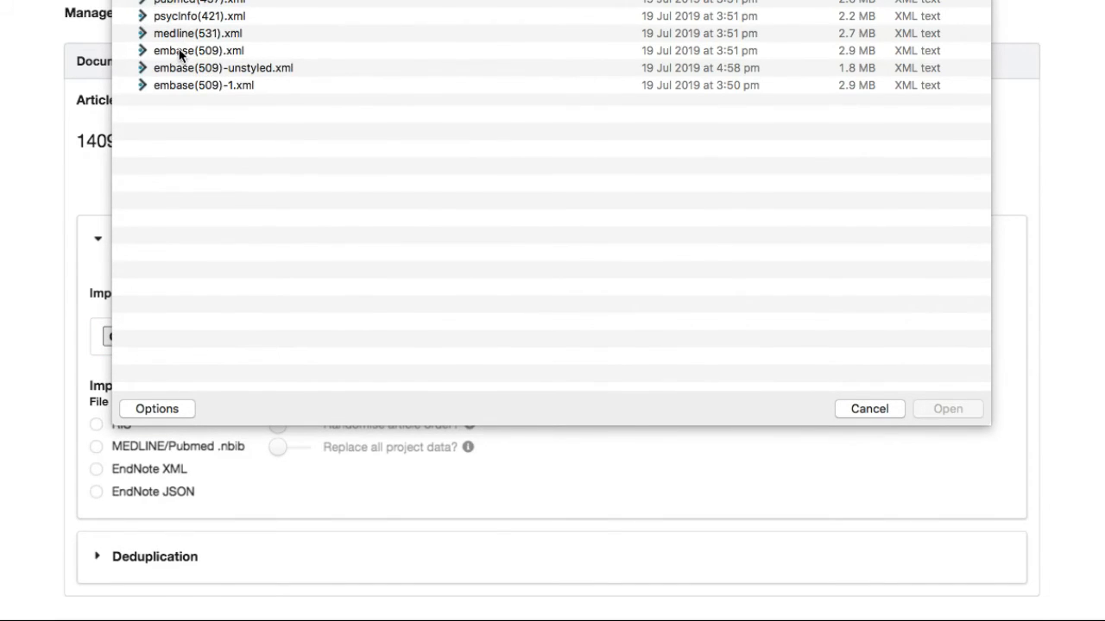
pyautogui.click(868, 411)
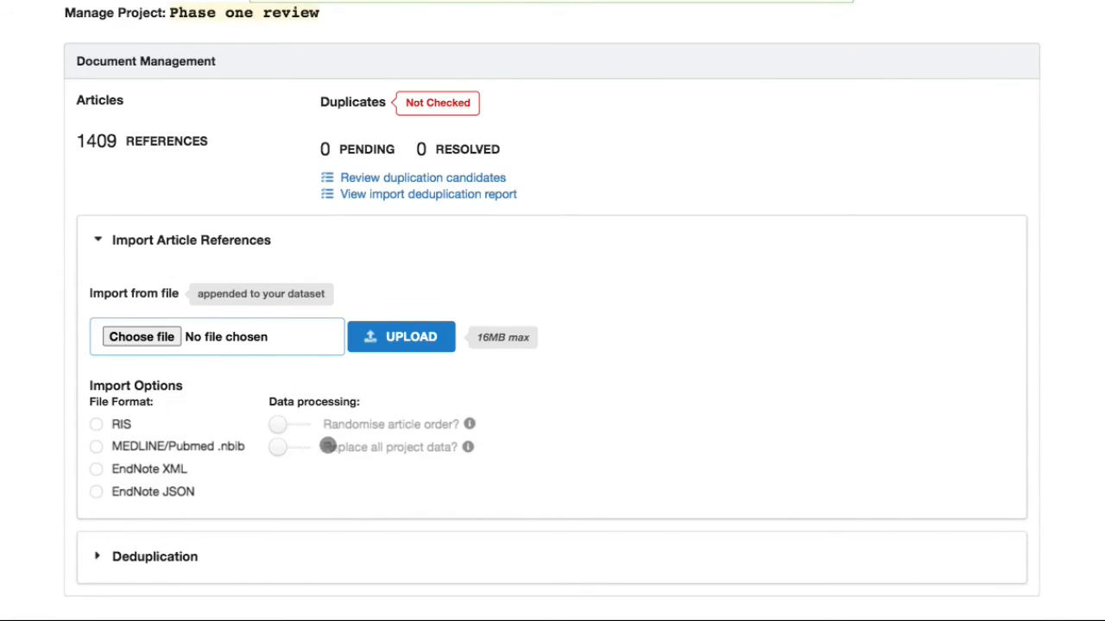
pyautogui.click(328, 446)
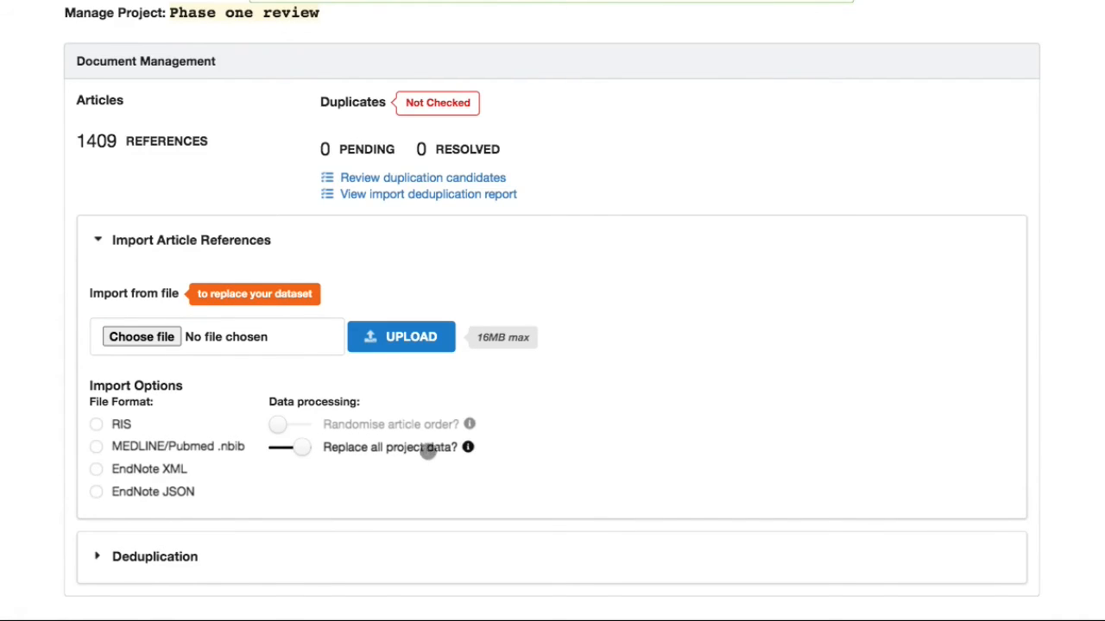
pyautogui.click(467, 446)
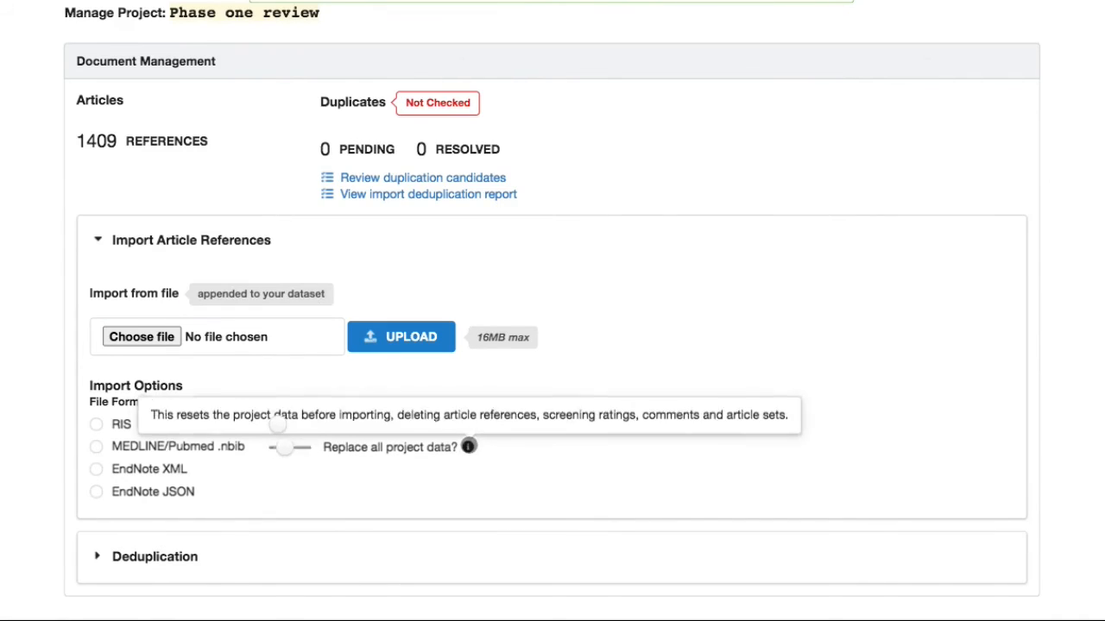
pyautogui.click(320, 447)
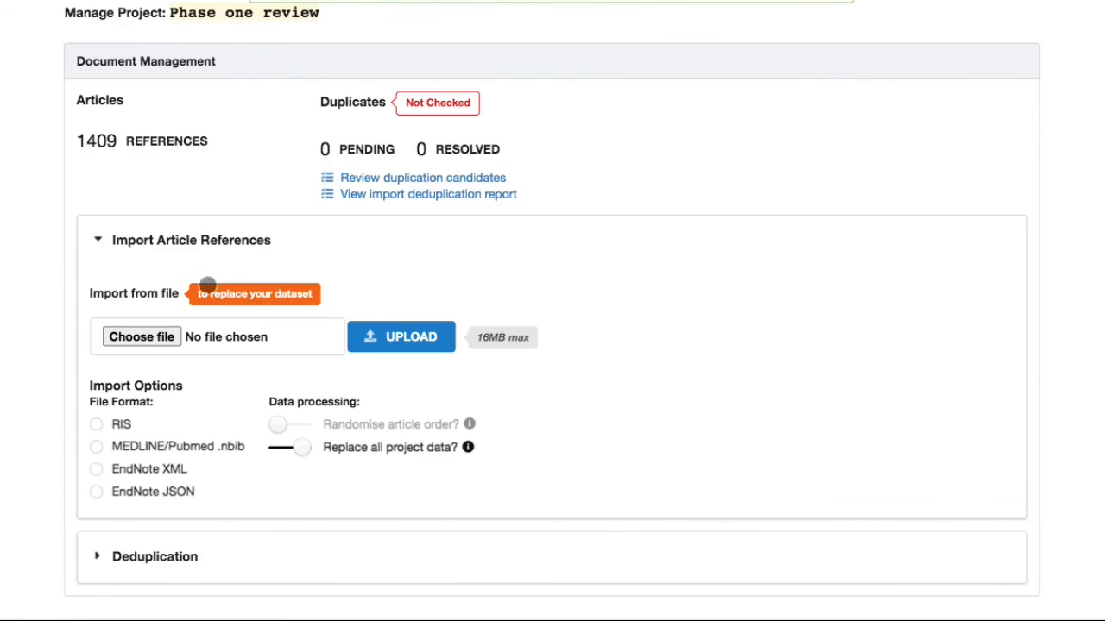
pyautogui.click(154, 468)
# Upload medline(531).xml to replace the project's references, then return to the Projects list.
pyautogui.click(268, 337)
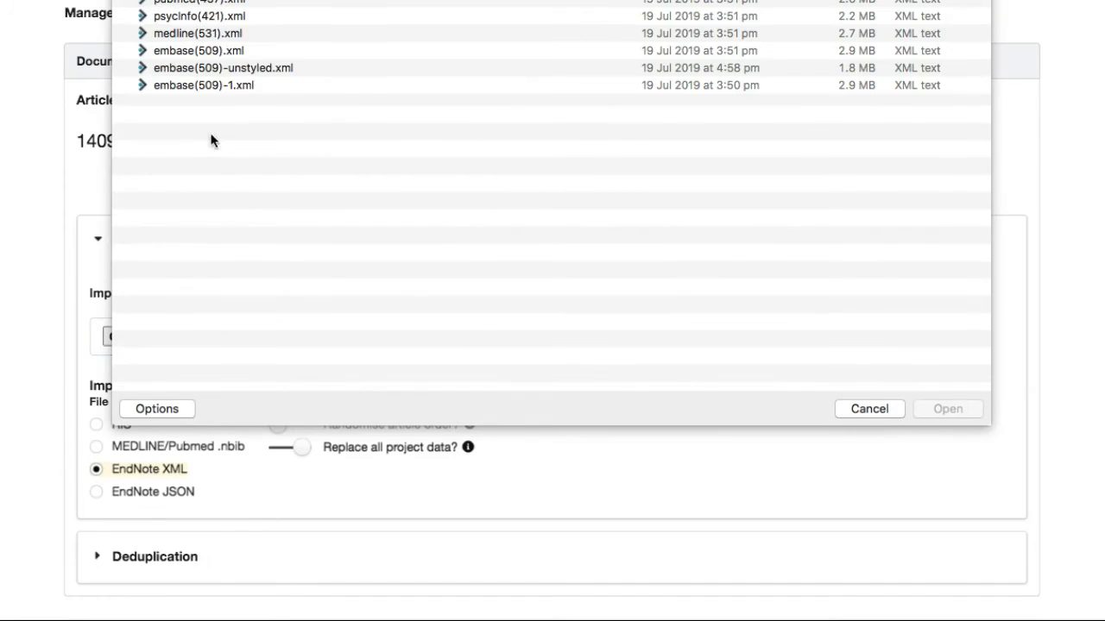
pyautogui.click(207, 37)
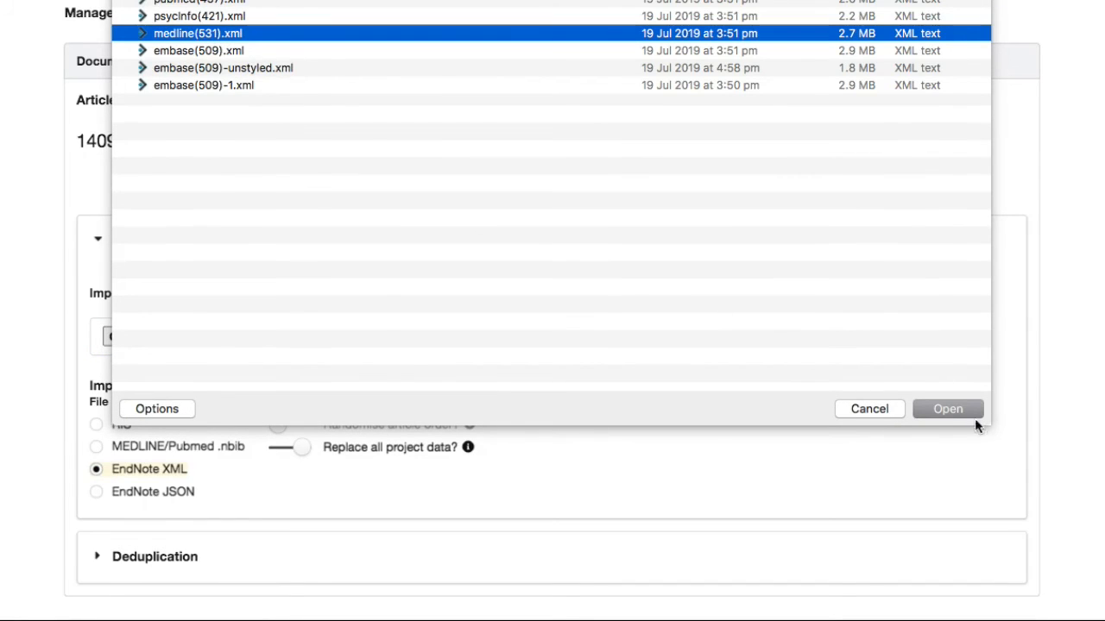
pyautogui.click(949, 409)
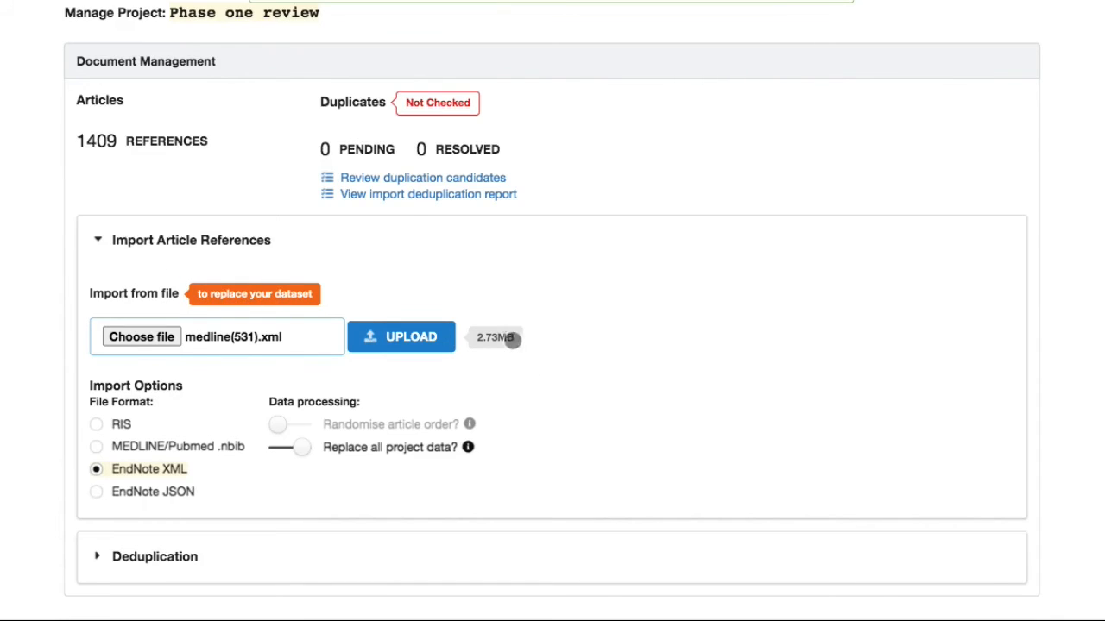
pyautogui.click(394, 338)
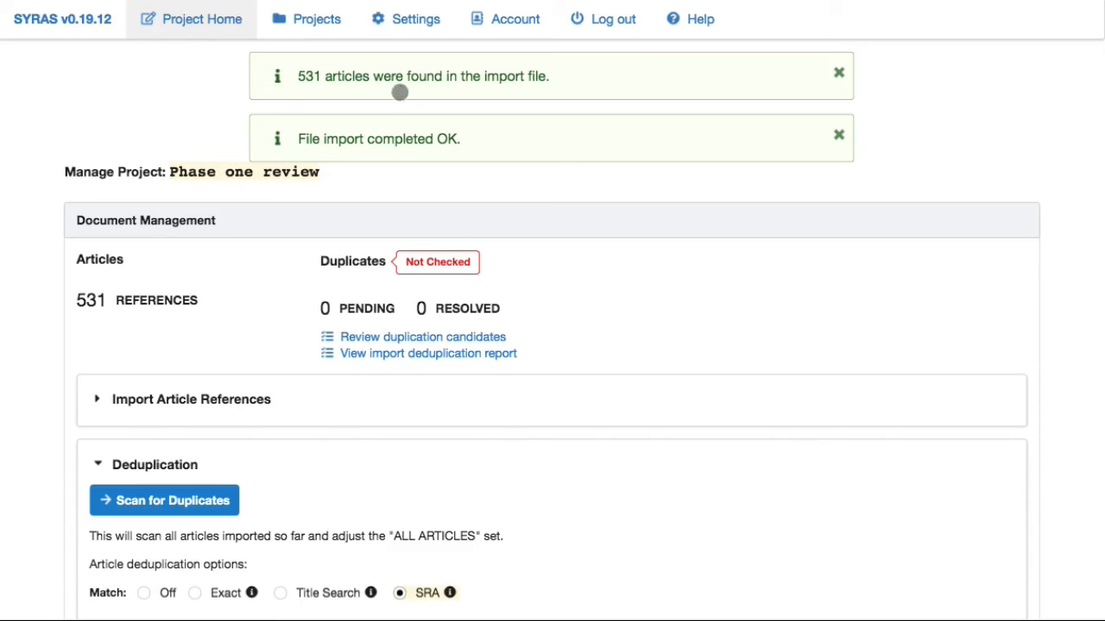
pyautogui.click(314, 20)
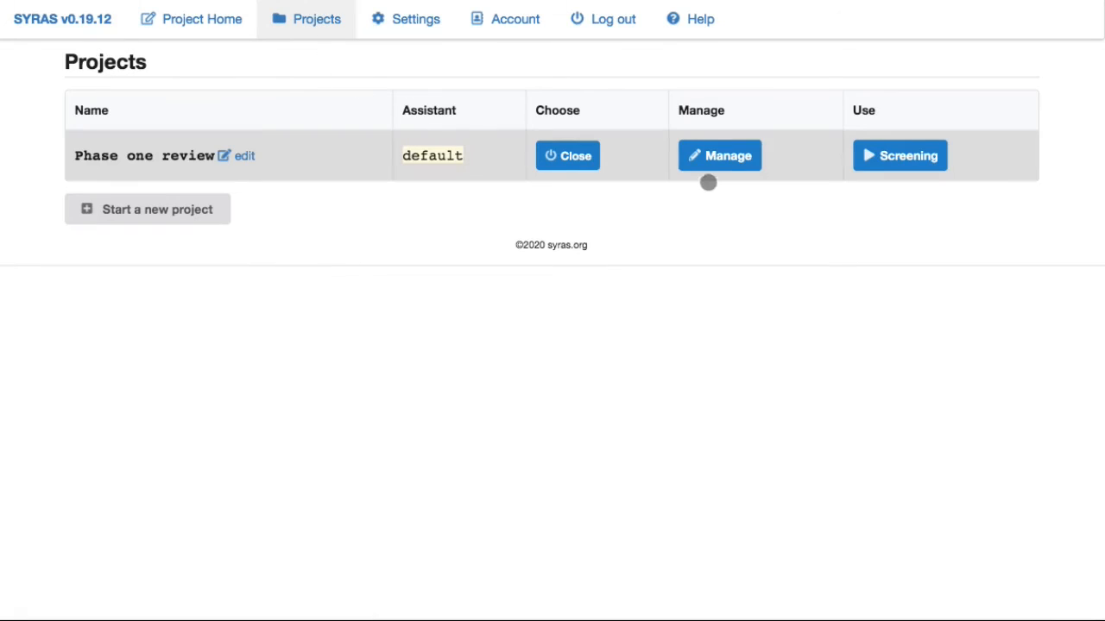
# Close and reopen Phase one review, then expand its Manage page's import options.
pyautogui.click(577, 162)
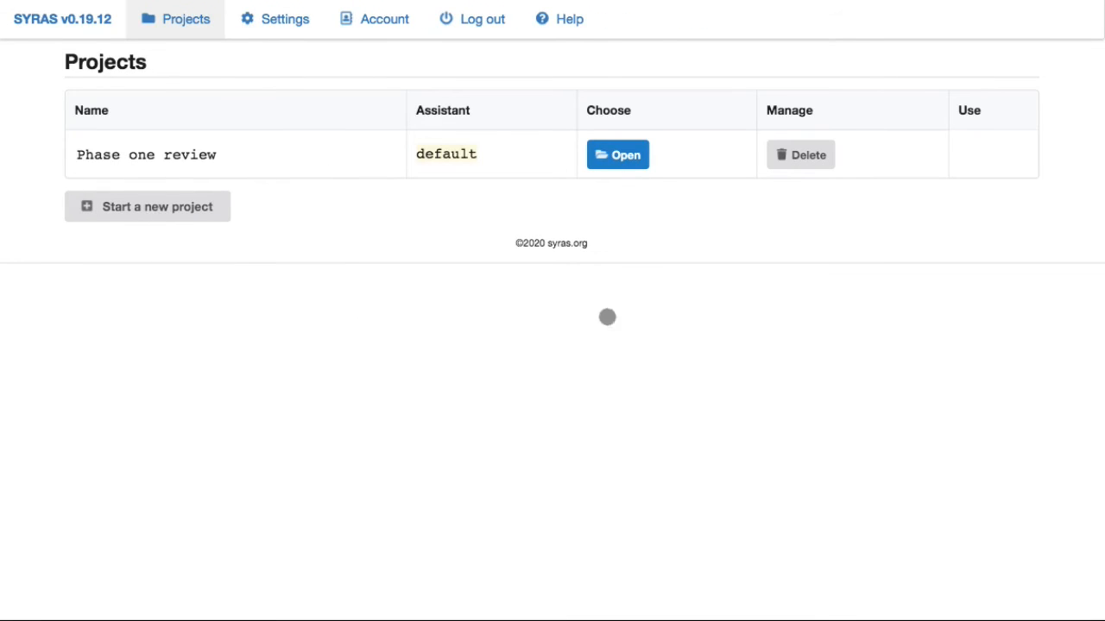
pyautogui.click(624, 155)
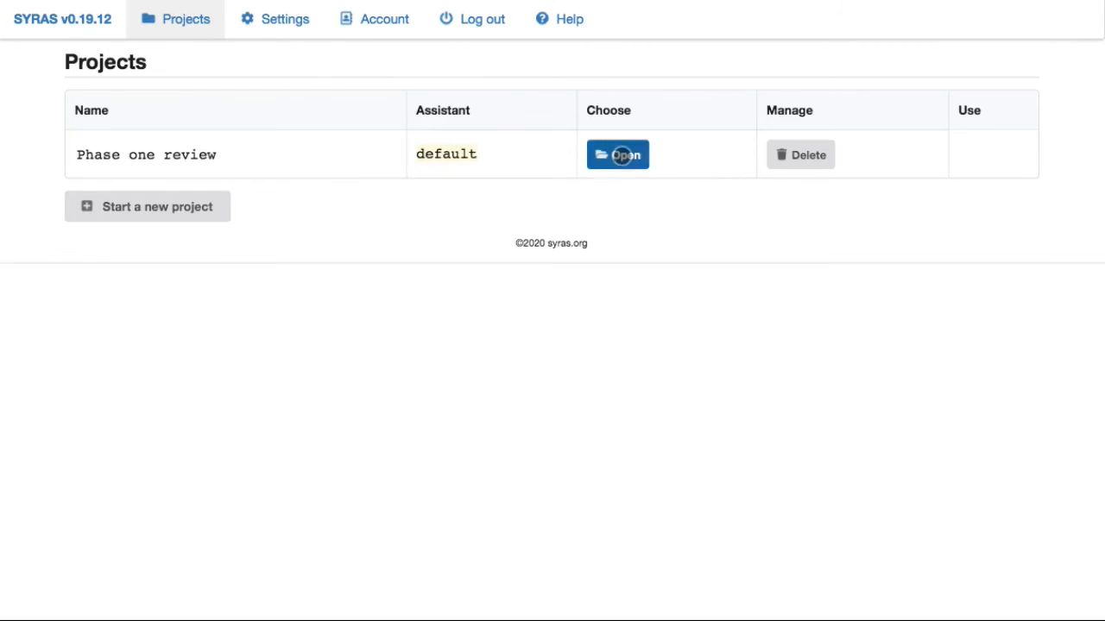
pyautogui.click(730, 156)
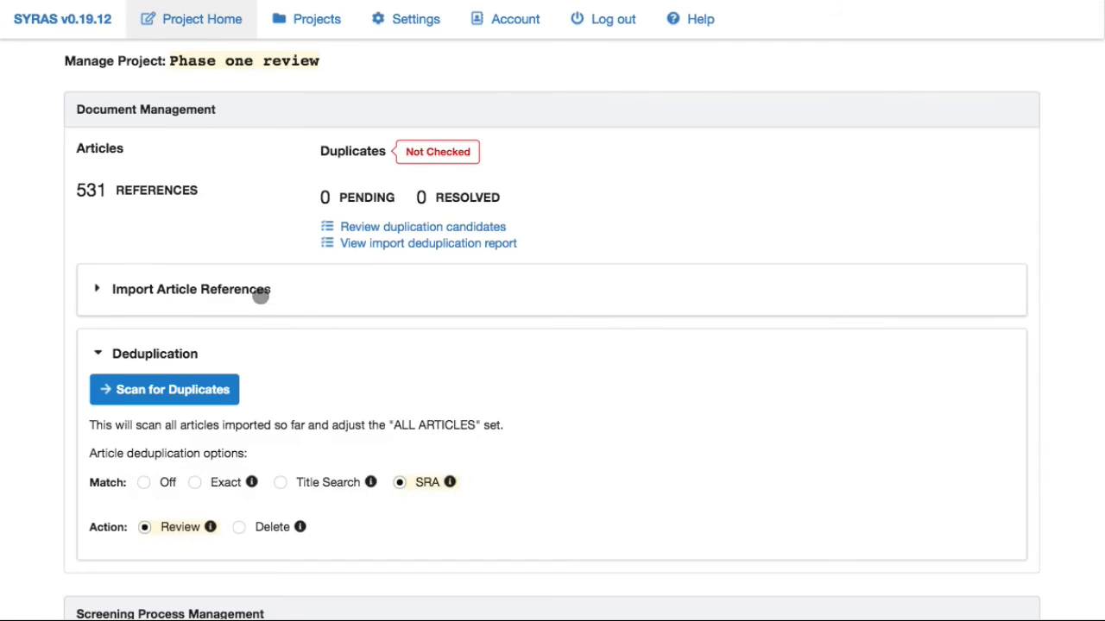
pyautogui.click(257, 290)
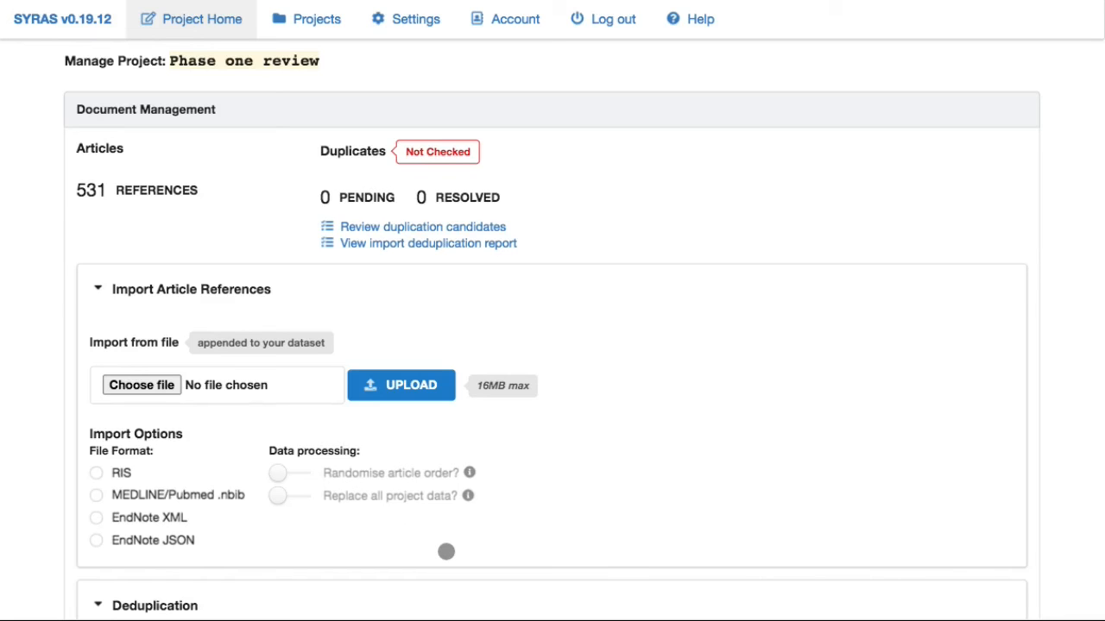
# Choose psycinfo(421).xml instead of medline(531).xml and set the format to EndNote XML.
pyautogui.click(210, 383)
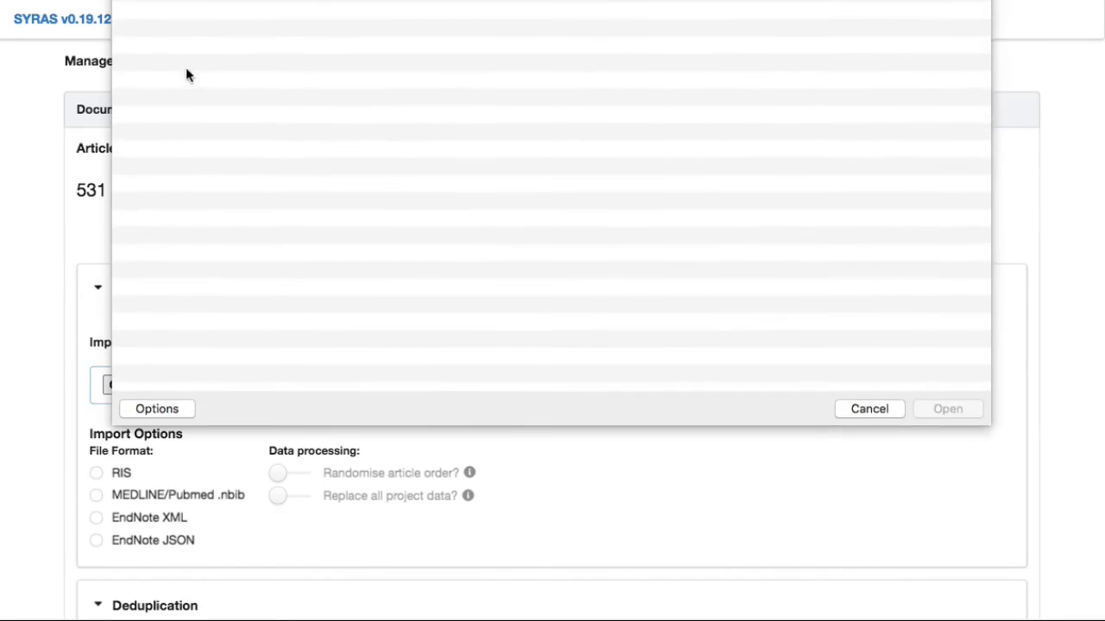
pyautogui.click(188, 34)
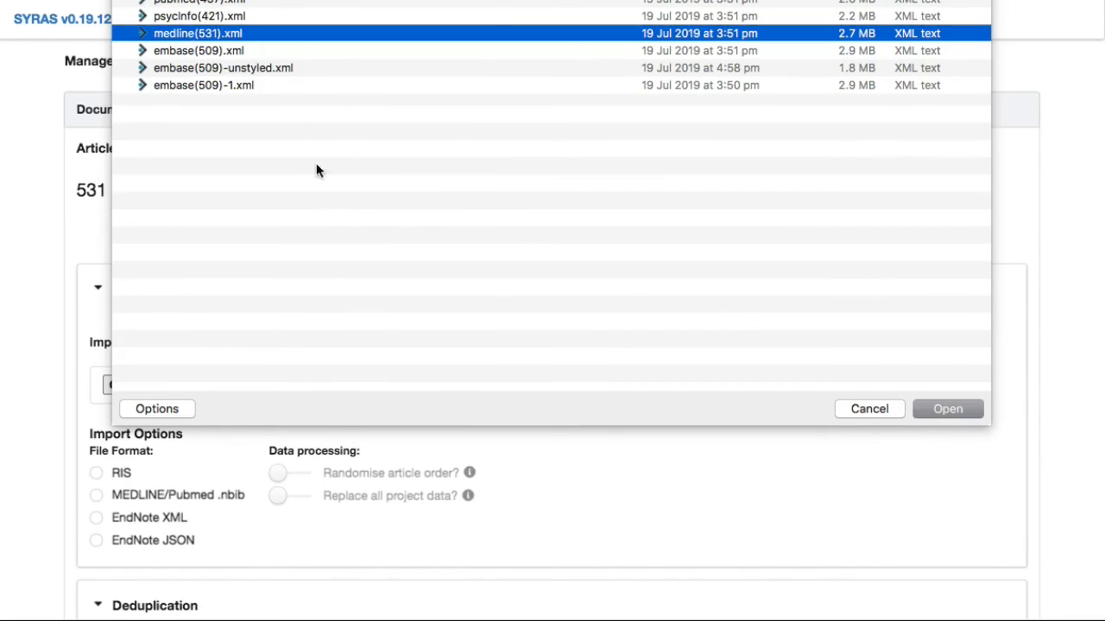
pyautogui.click(189, 19)
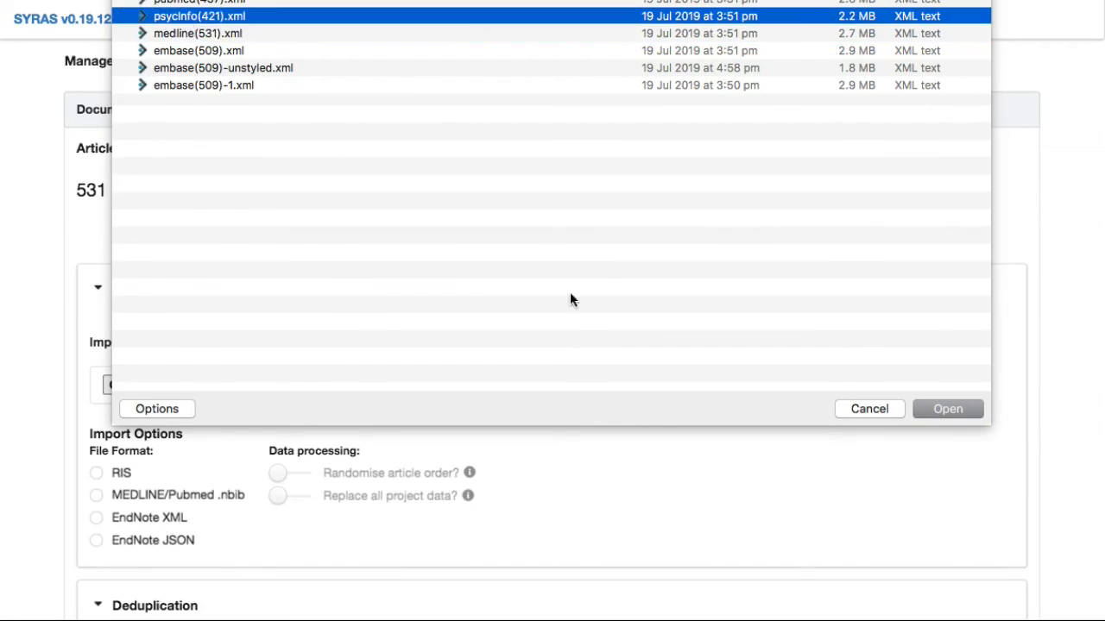
pyautogui.click(946, 409)
pyautogui.click(150, 517)
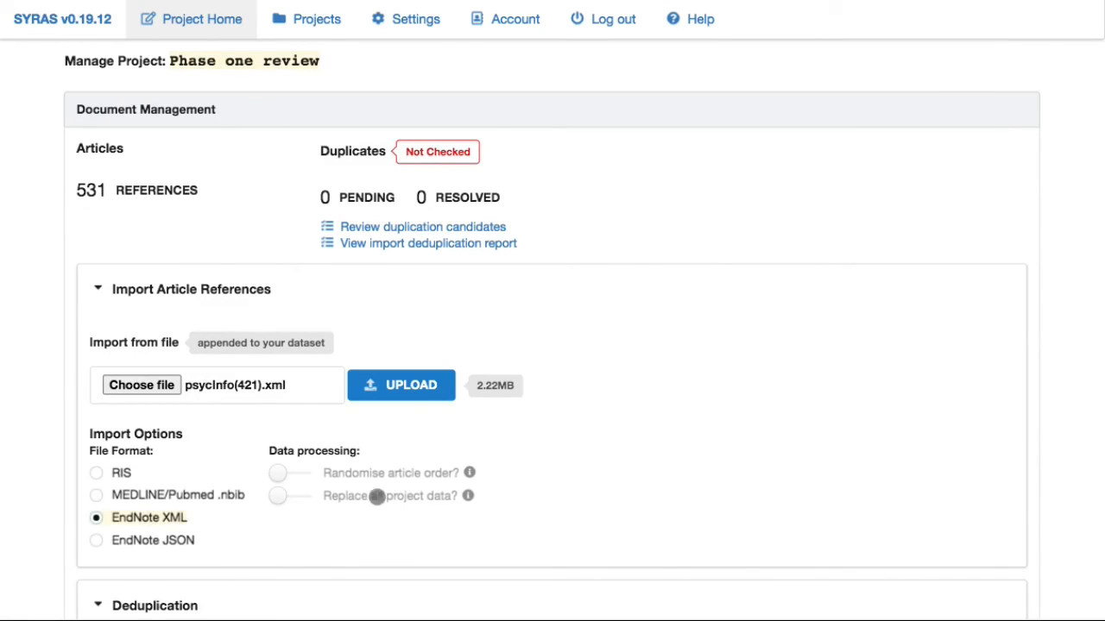
# Enable Randomise article order, leaving Replace all project data off so the import appends.
pyautogui.click(377, 497)
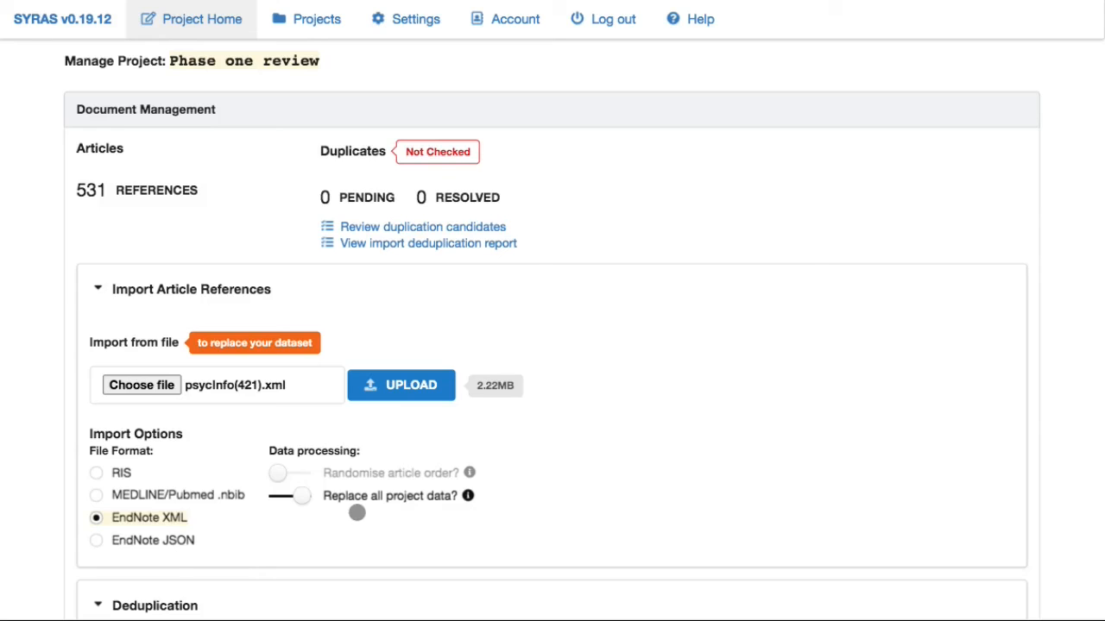
pyautogui.click(371, 472)
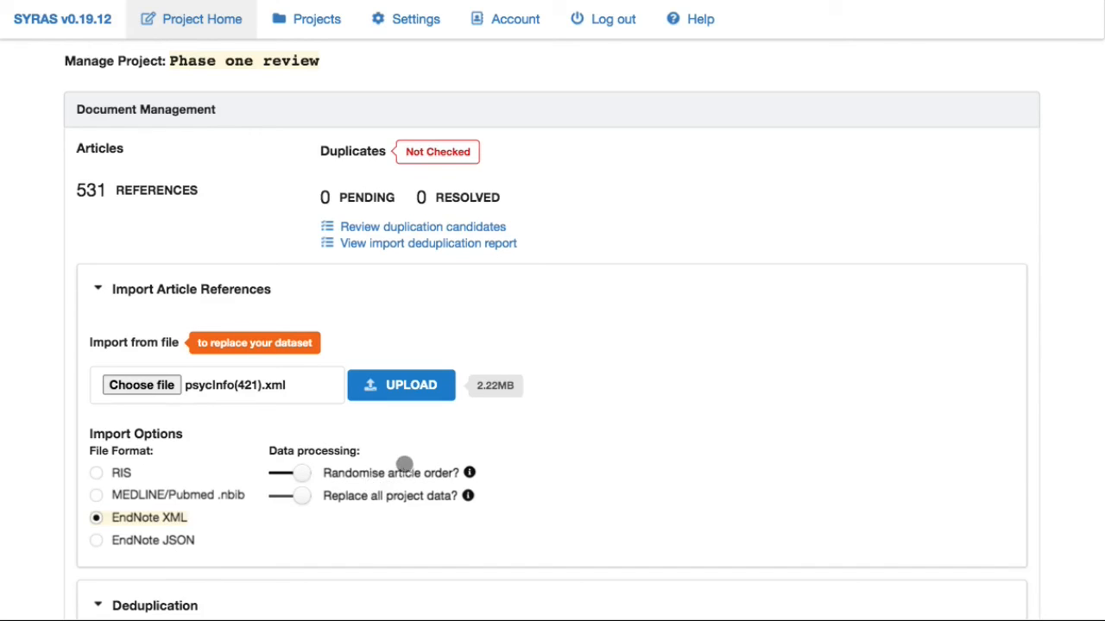
pyautogui.click(357, 497)
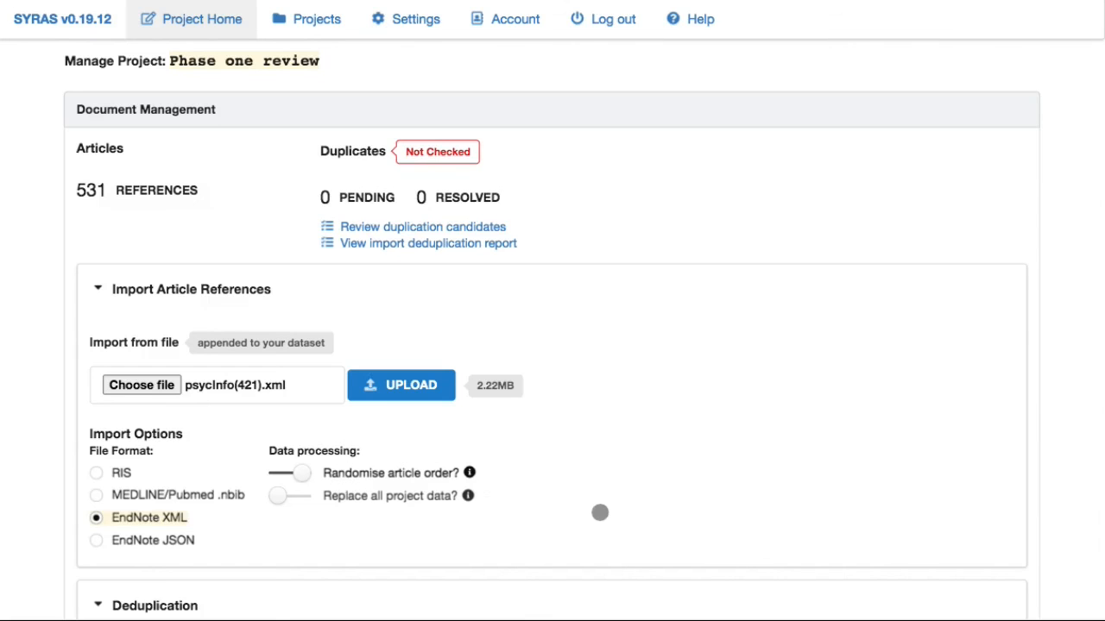
# Collapse the Deduplication section on the Phase one review management page, dismissing a stray browser menu.
pyautogui.scroll(-5, 597, 523)
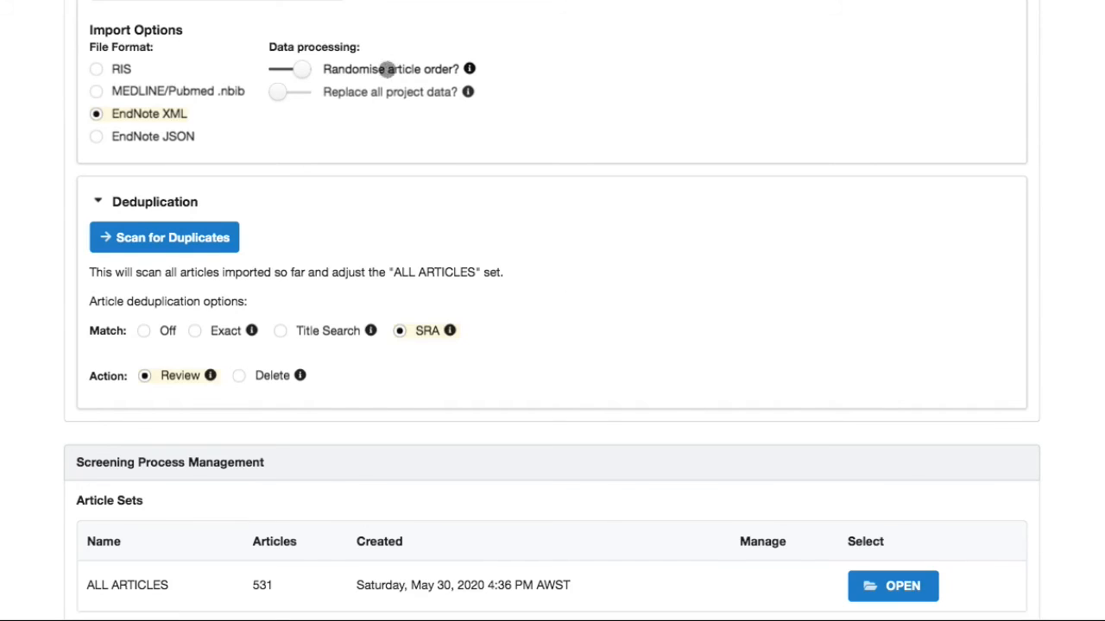
pyautogui.scroll(3, 585, 292)
pyautogui.scroll(1, 585, 292)
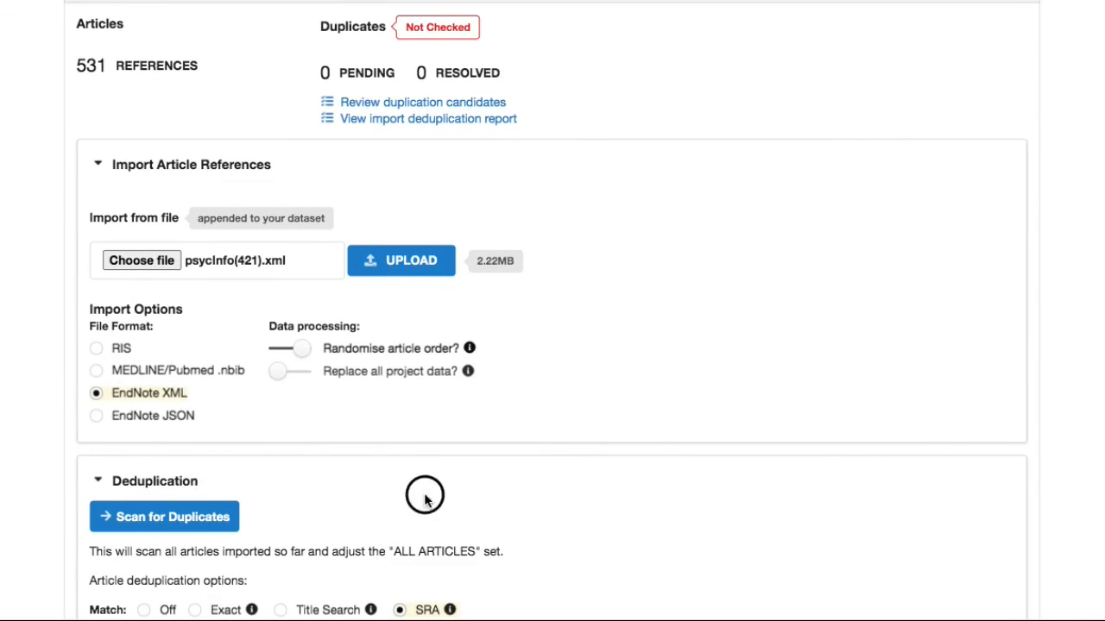
pyautogui.click(328, 483)
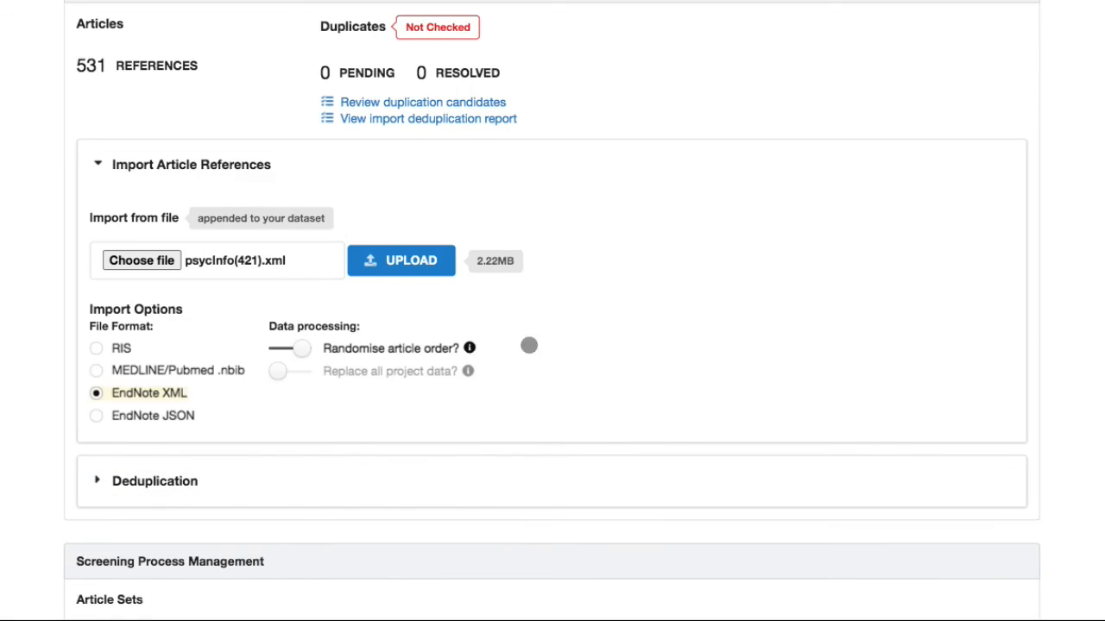
pyautogui.rightClick(587, 450)
pyautogui.click(488, 421)
pyautogui.scroll(-4, 583, 457)
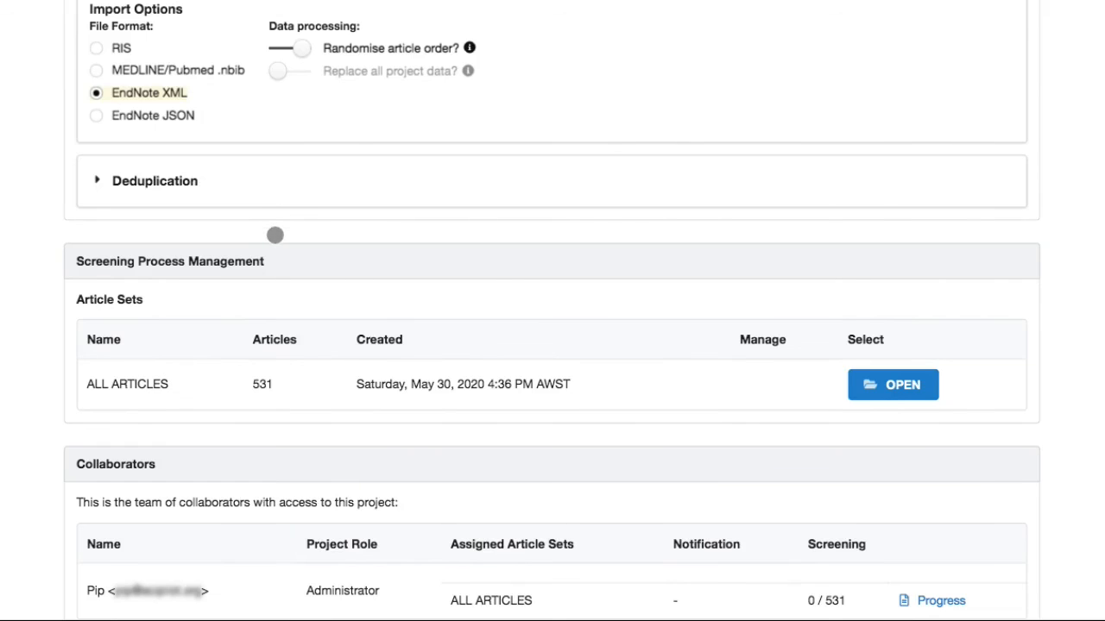
pyautogui.scroll(5, 275, 235)
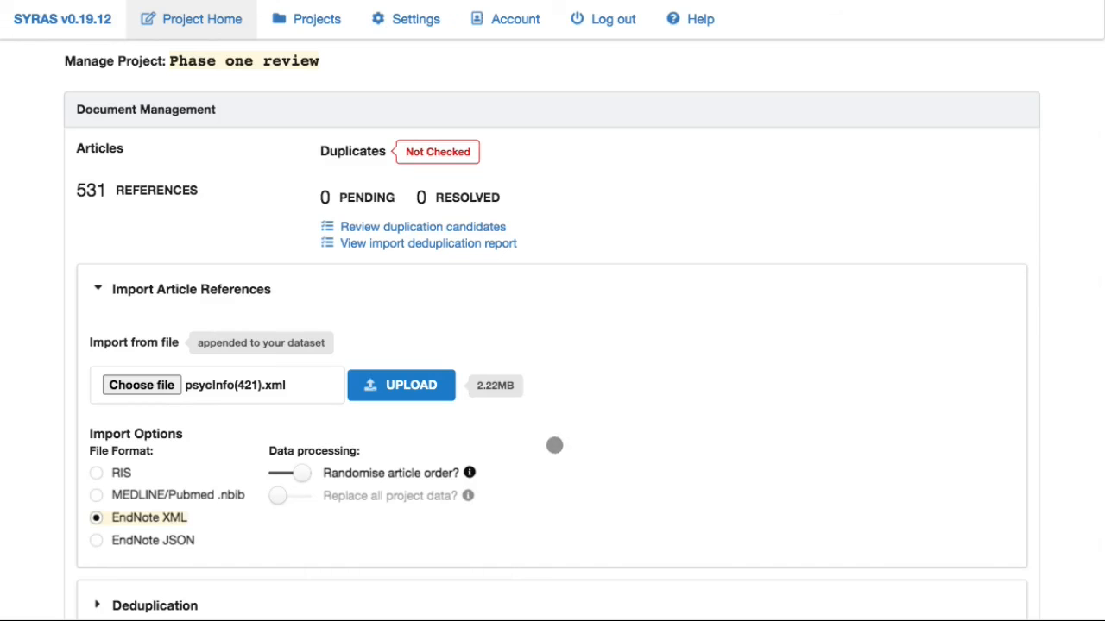
pyautogui.scroll(-5, 554, 461)
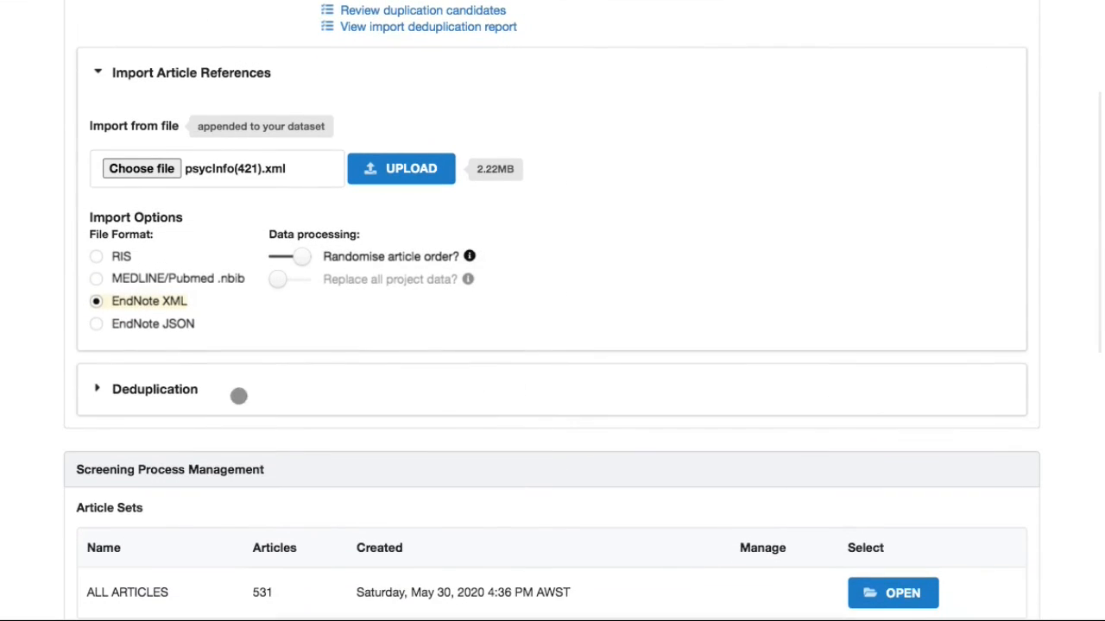
pyautogui.click(217, 392)
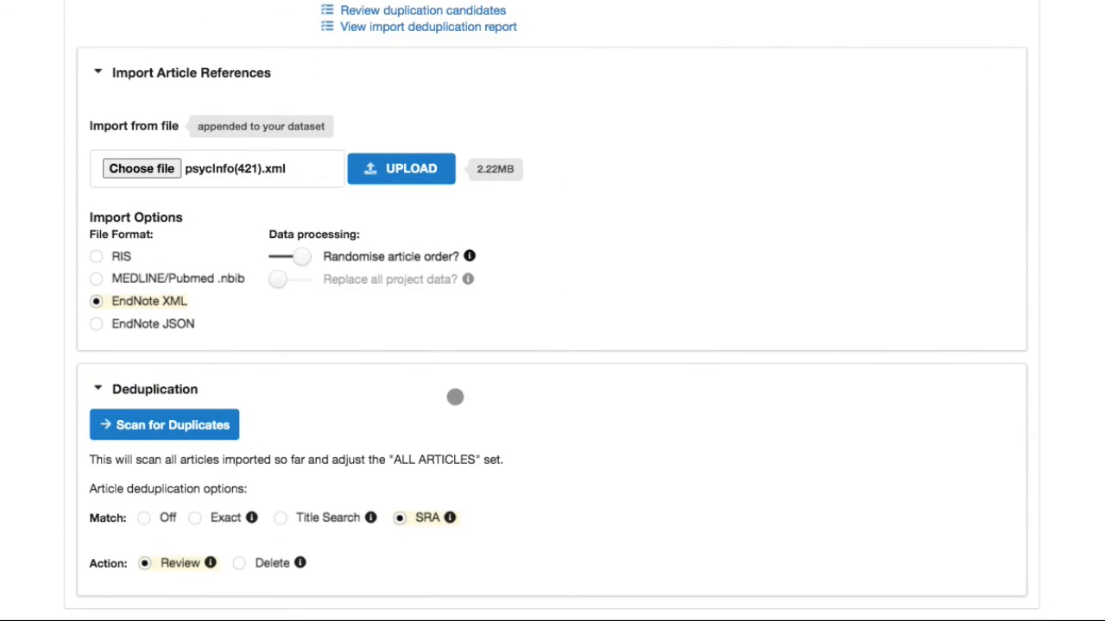
pyautogui.scroll(-2, 420, 418)
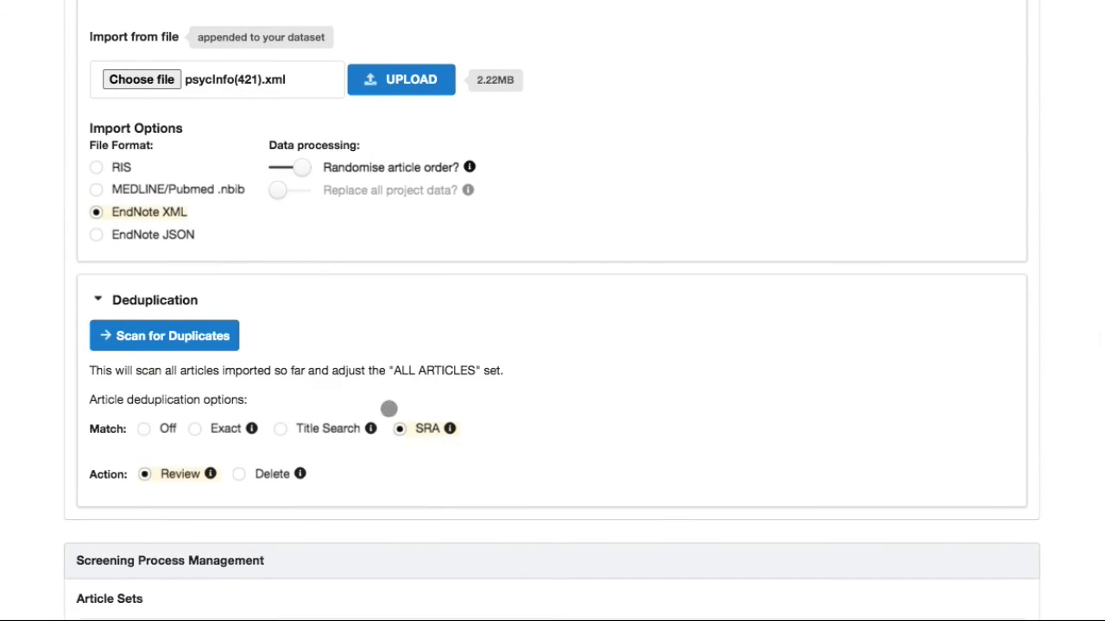
pyautogui.click(349, 304)
pyautogui.scroll(7, 567, 180)
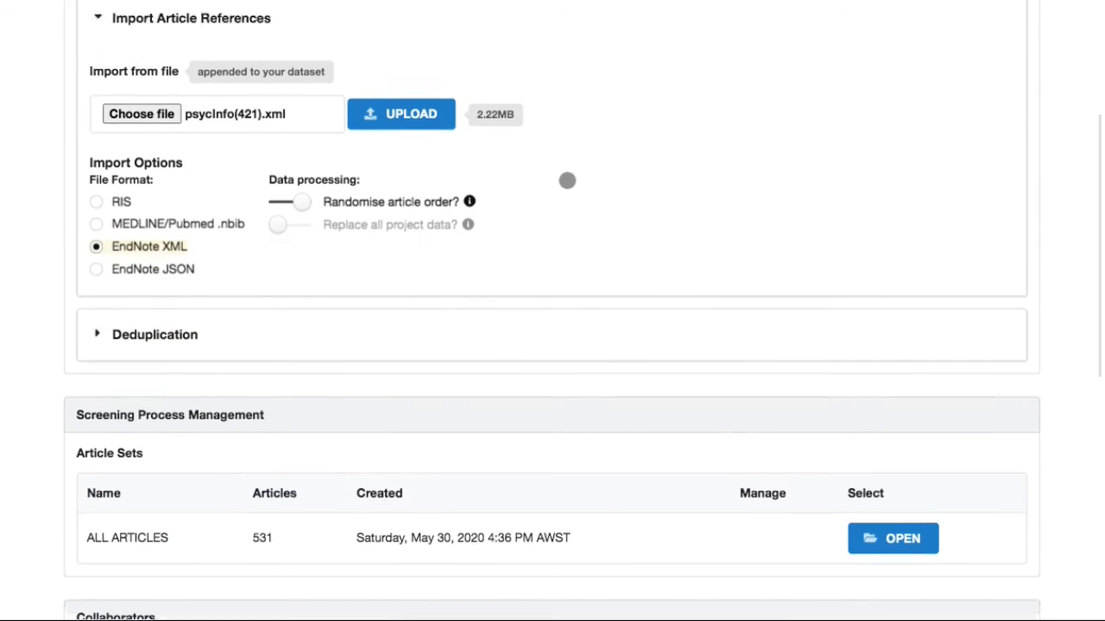